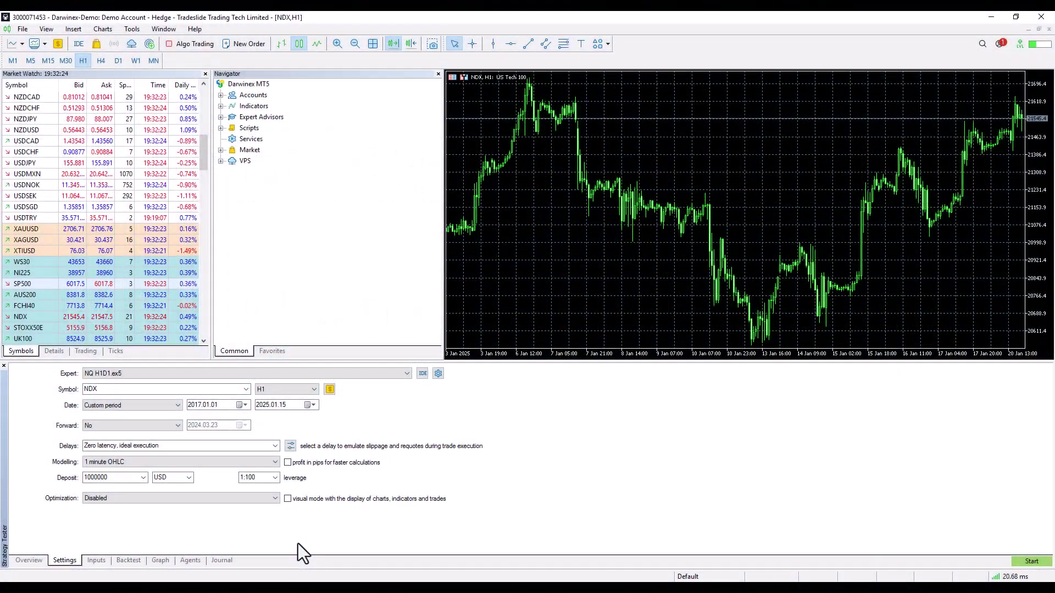
- Switch to StrategyQuant X's Results window and select Strategy 3.18.190 to show its trade analysis
{"action": "left_click", "coordinate": [477, 576]}
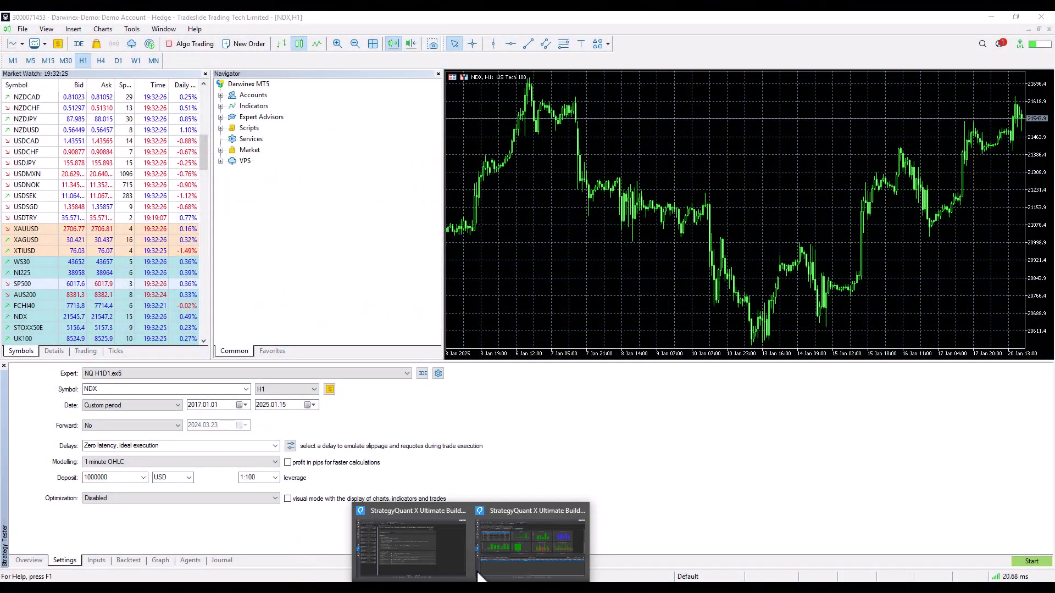
{"action": "left_click", "coordinate": [489, 559]}
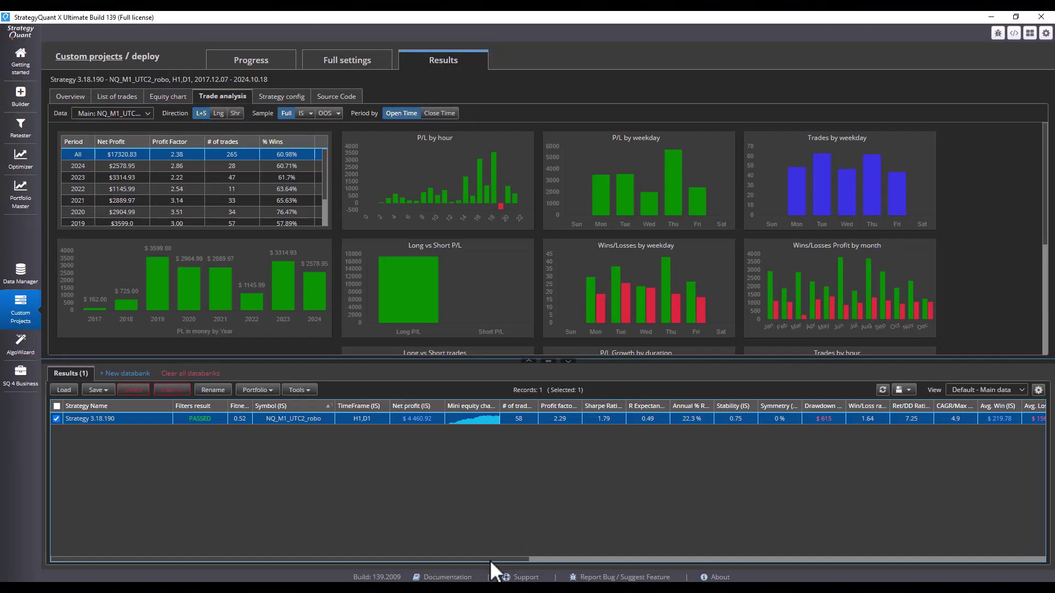
{"action": "left_click", "coordinate": [483, 469]}
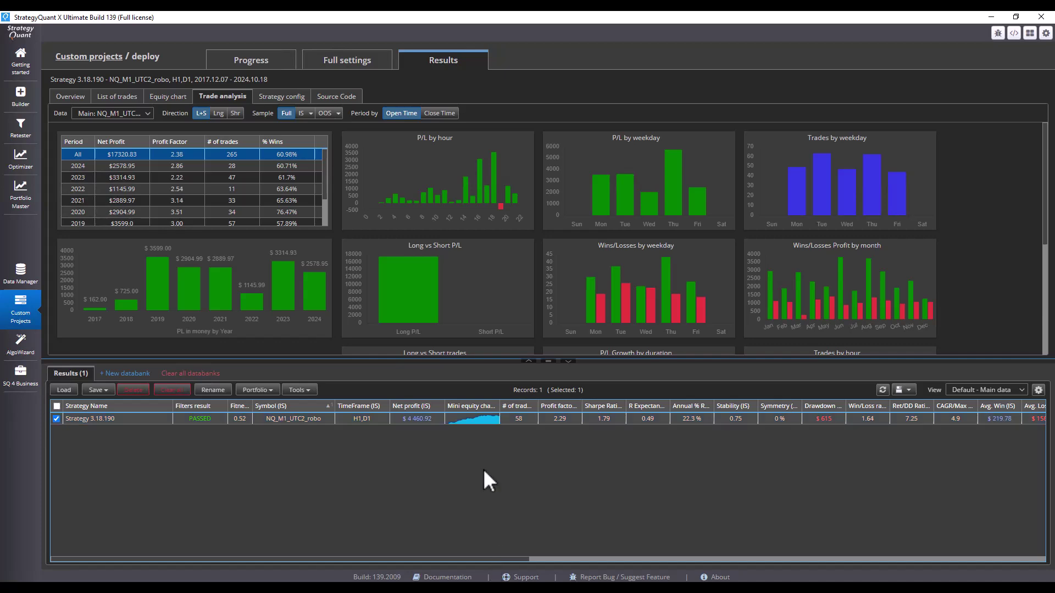
{"action": "left_click", "coordinate": [423, 421]}
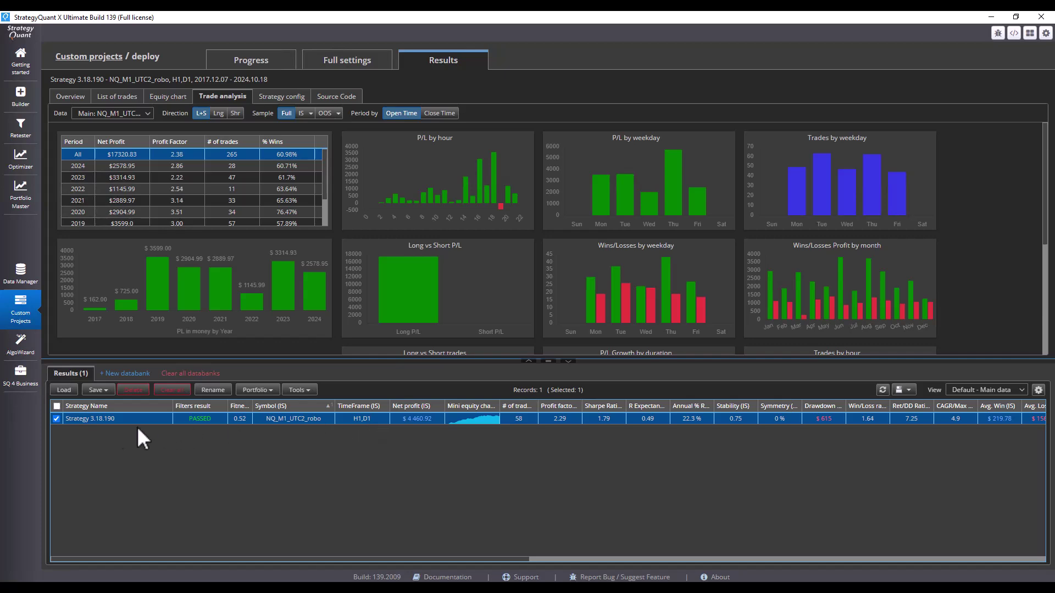
- Export Strategy 3.18.190 as Expert Advisor source code for MetaTrader 5
{"action": "left_click", "coordinate": [96, 390]}
{"action": "mouse_move", "coordinate": [140, 443]}
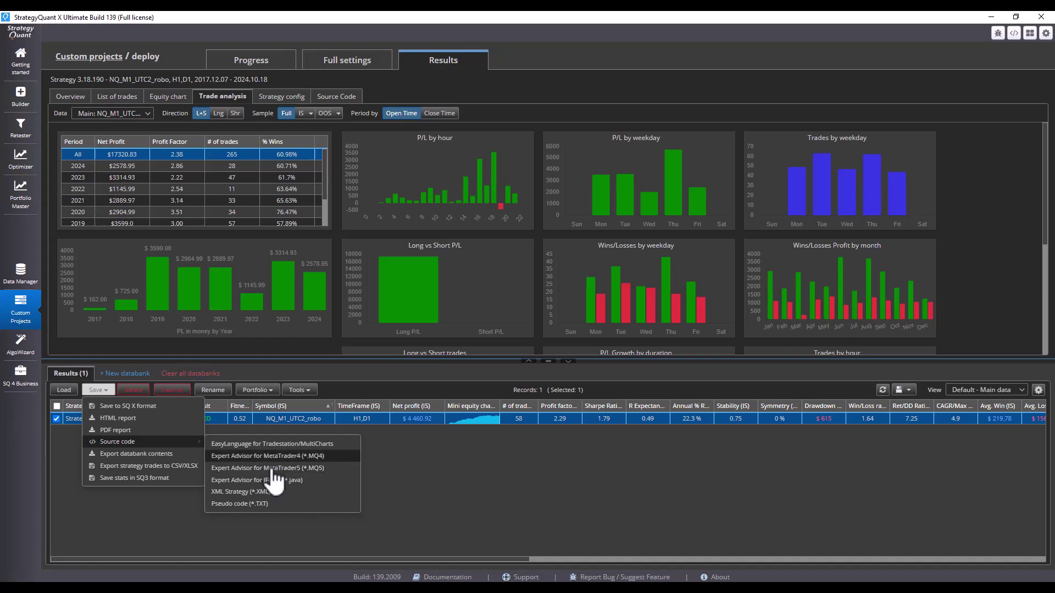
{"action": "left_click", "coordinate": [305, 468]}
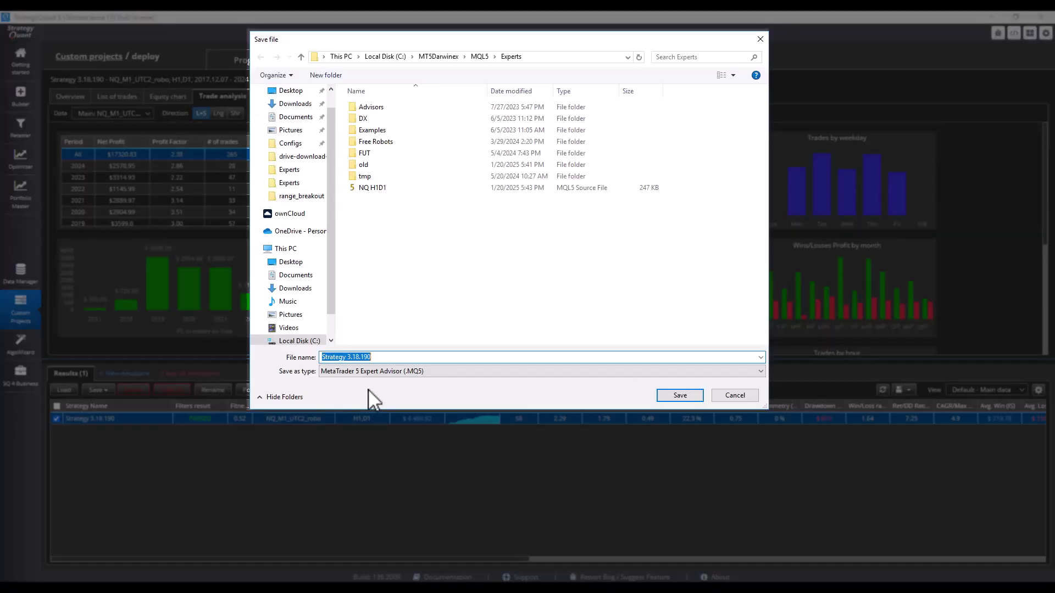
{"action": "left_click", "coordinate": [501, 267]}
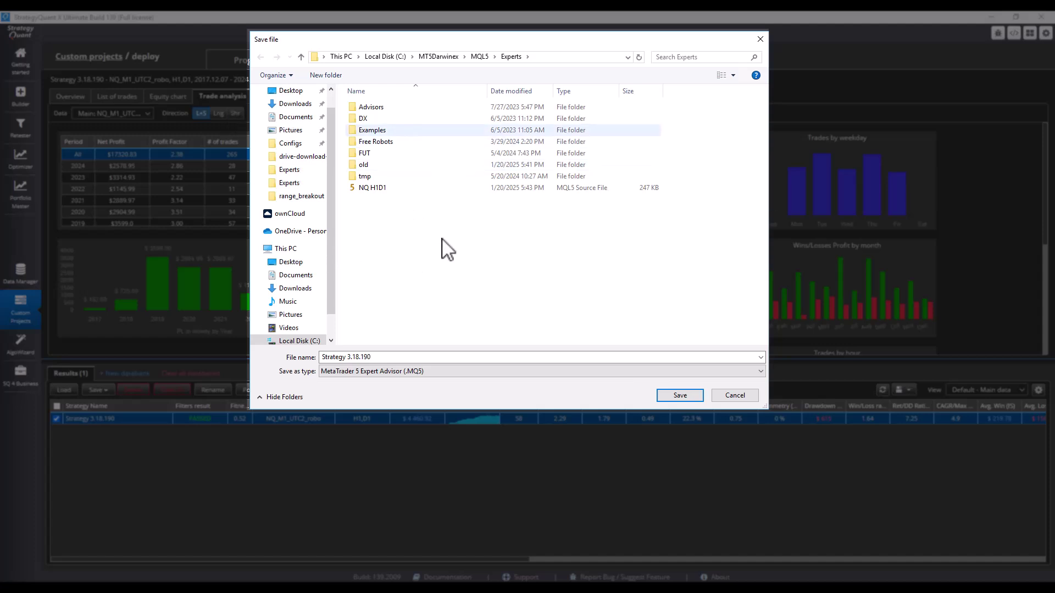
- Save it as NQ H1D1.mq5 in MT5Darwinex\MQL5\Experts, replacing the existing file
{"action": "left_click", "coordinate": [444, 58]}
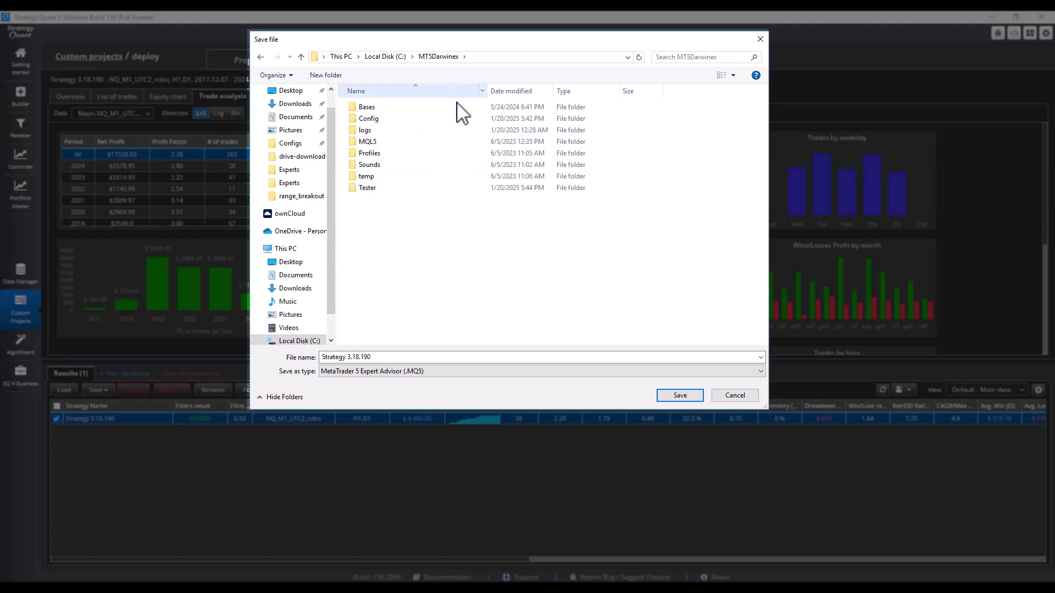
{"action": "double_click", "coordinate": [404, 144]}
{"action": "double_click", "coordinate": [412, 108]}
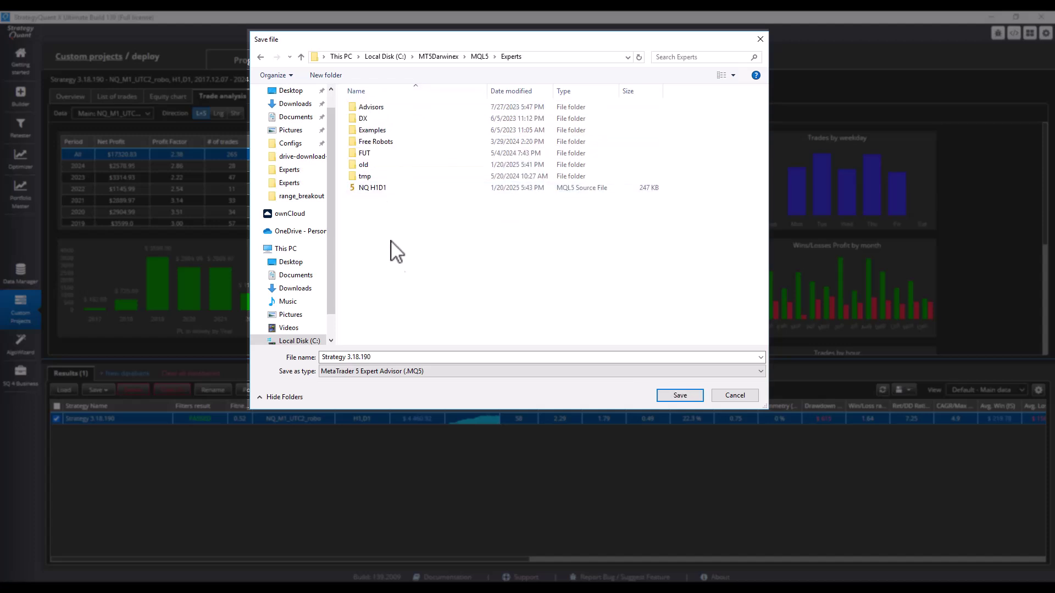
{"action": "left_click", "coordinate": [396, 188]}
{"action": "left_click", "coordinate": [387, 357]}
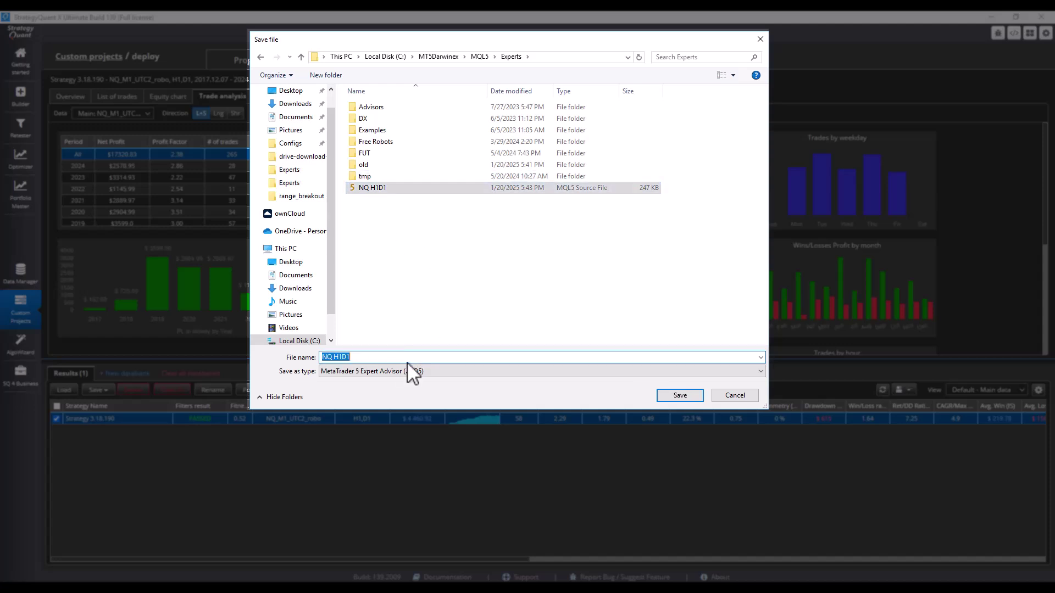
{"action": "left_click", "coordinate": [418, 359]}
{"action": "left_click", "coordinate": [678, 397]}
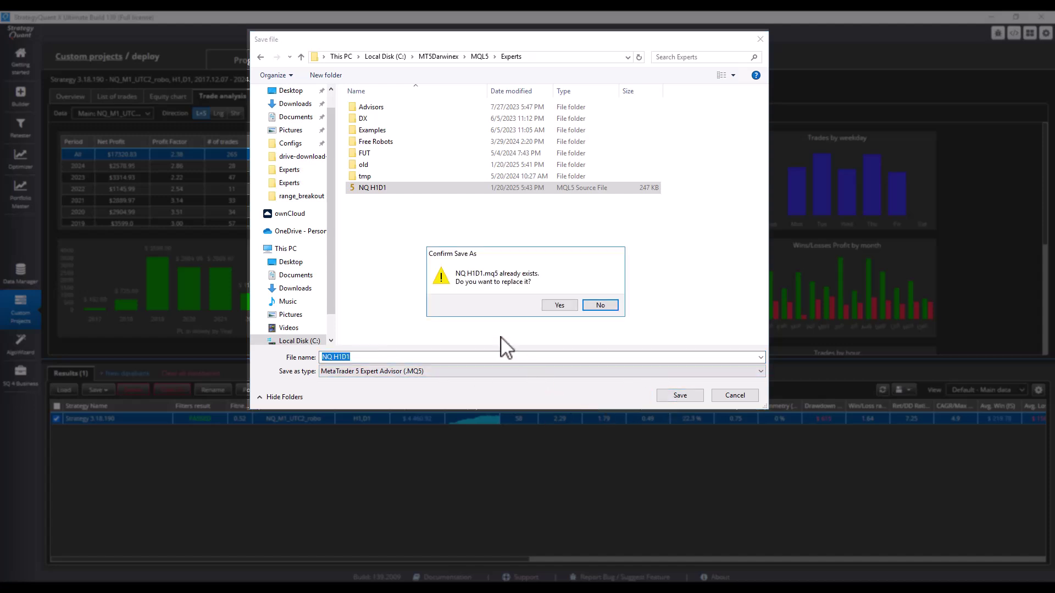
{"action": "left_click", "coordinate": [559, 306]}
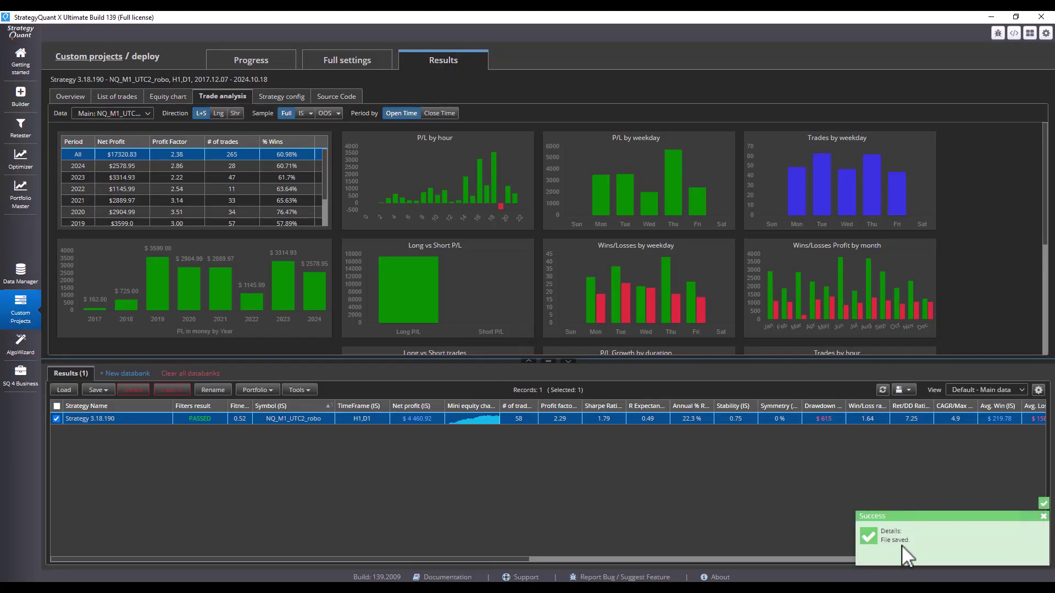
{"action": "left_click", "coordinate": [309, 510]}
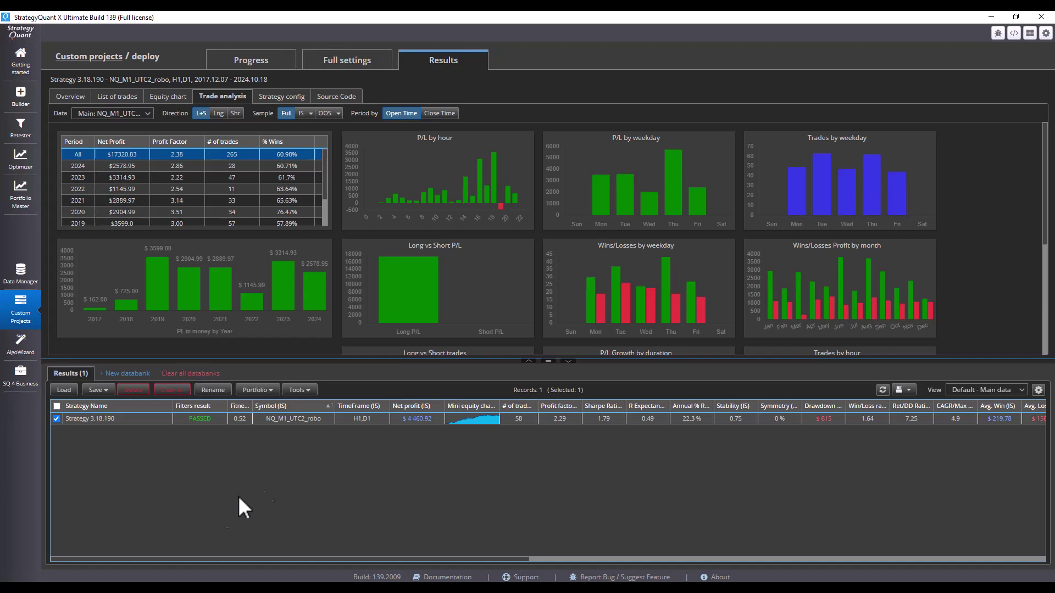
- Open MetaTrader 5's data folder and browse into MQL5\Indicators
{"action": "left_click", "coordinate": [127, 577]}
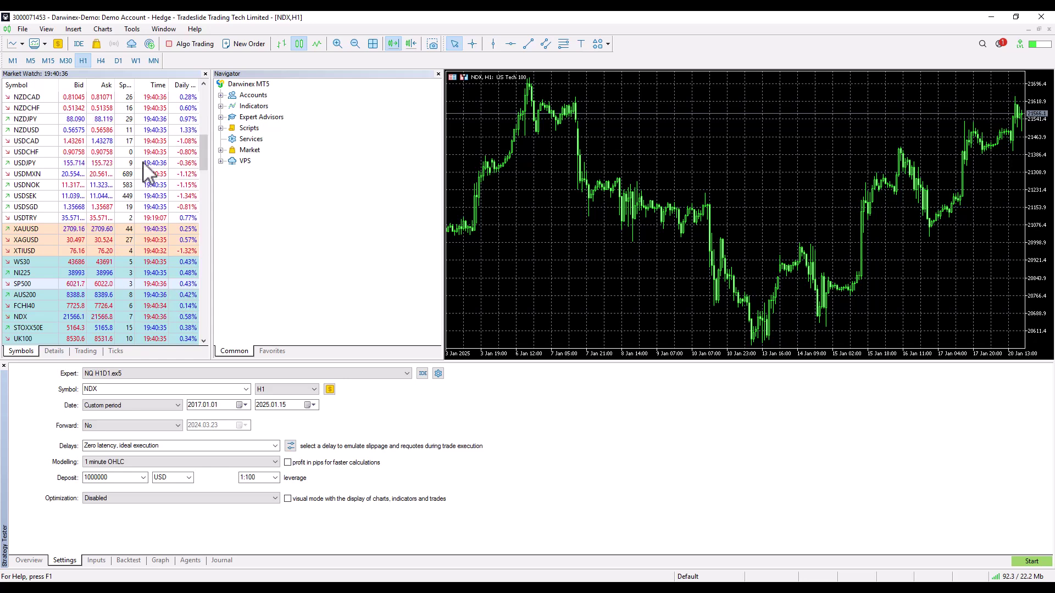
{"action": "left_click", "coordinate": [23, 29]}
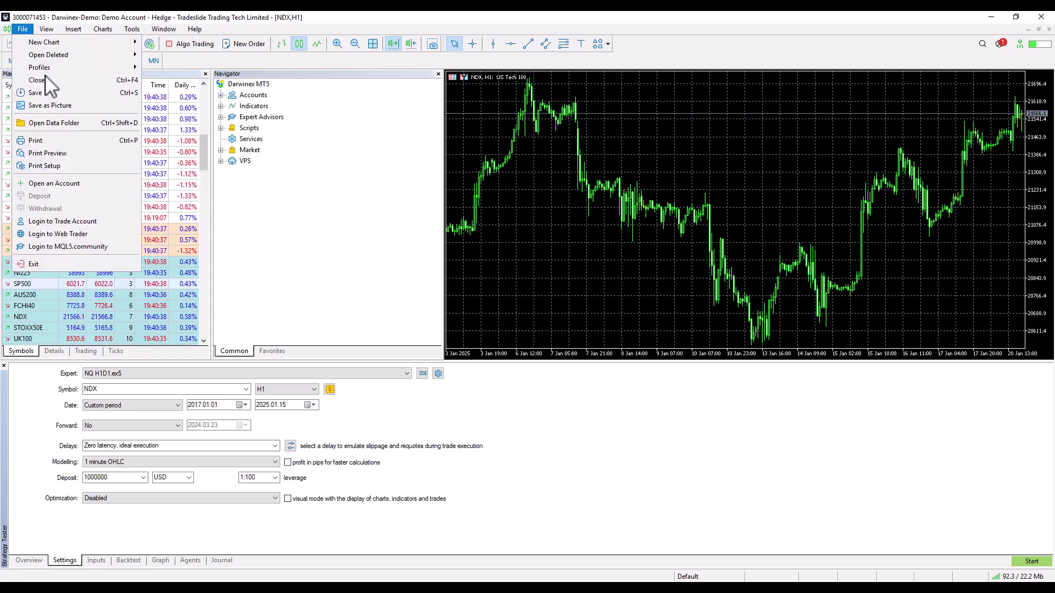
{"action": "left_click", "coordinate": [77, 125]}
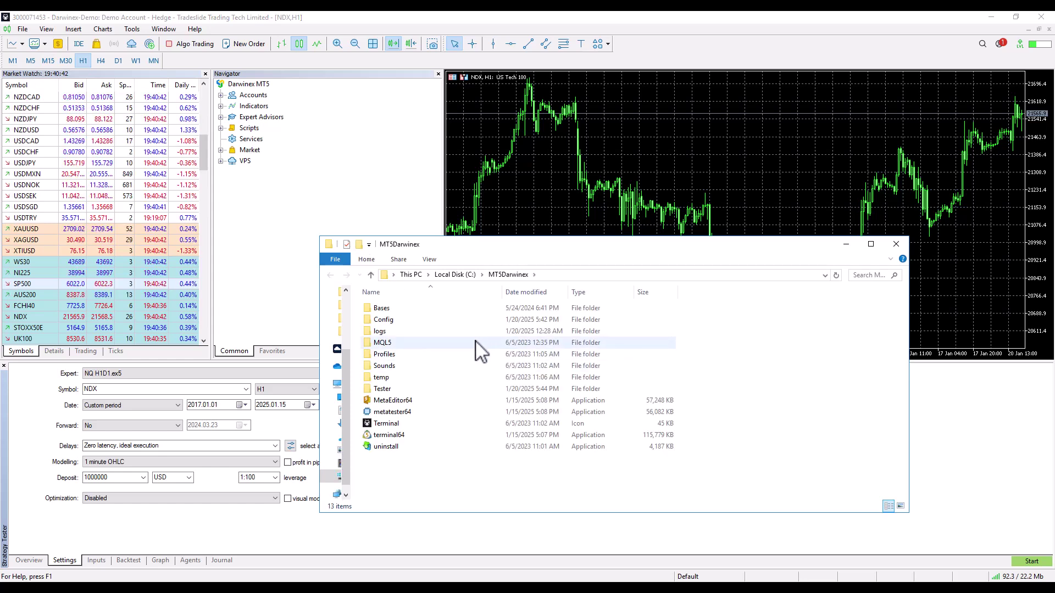
{"action": "double_click", "coordinate": [473, 344]}
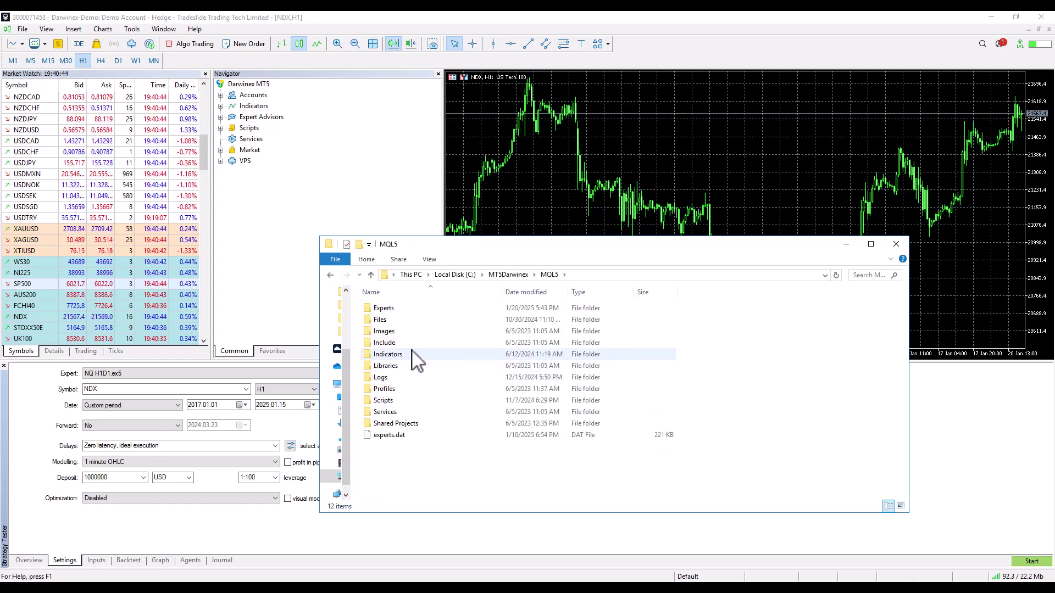
{"action": "double_click", "coordinate": [412, 354]}
{"action": "scroll", "coordinate": [407, 379], "scroll_direction": "down", "scroll_amount": 8}
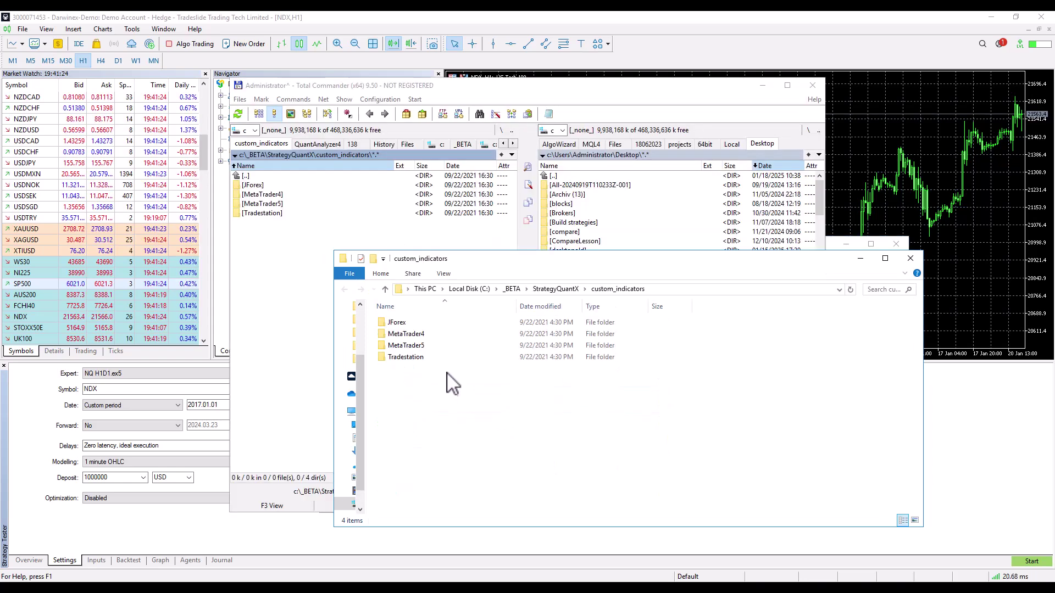
- Browse to StrategyQuantX's custom_indicators\MetaTrader5\Indicators folder
{"action": "left_click", "coordinate": [568, 289]}
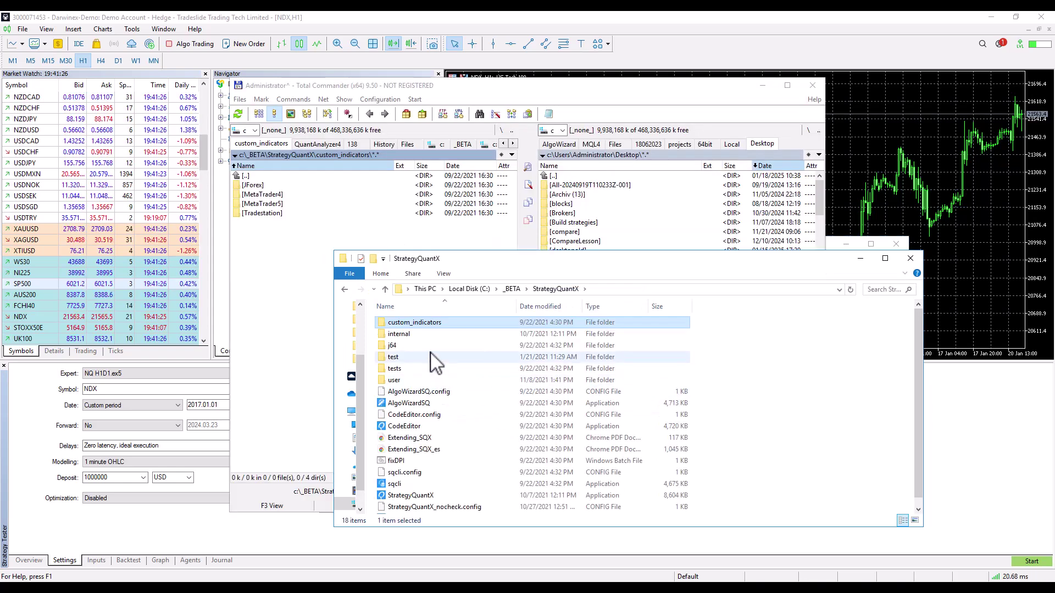
{"action": "double_click", "coordinate": [452, 323]}
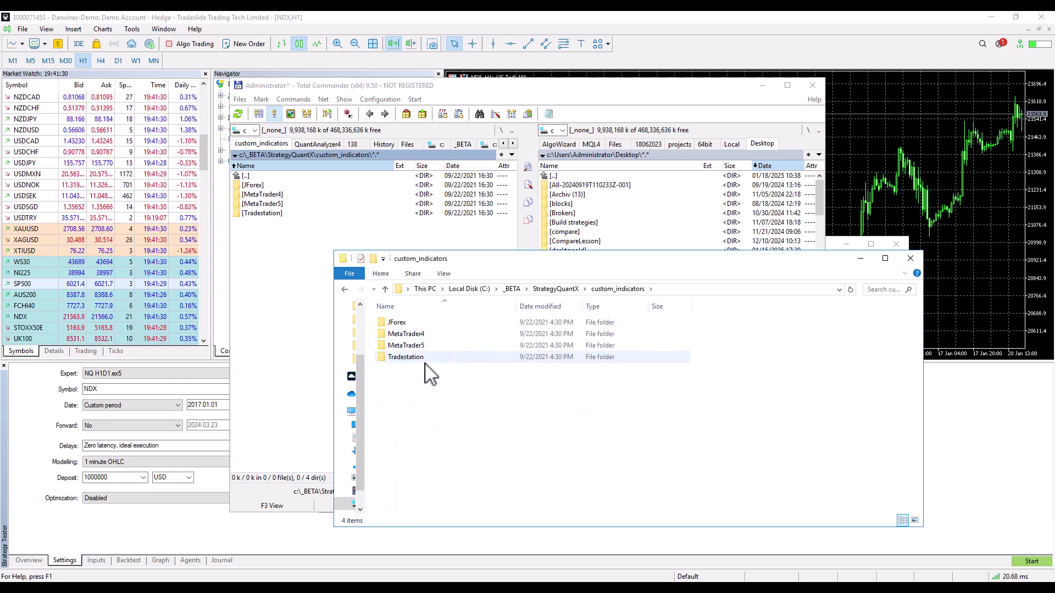
{"action": "double_click", "coordinate": [428, 345]}
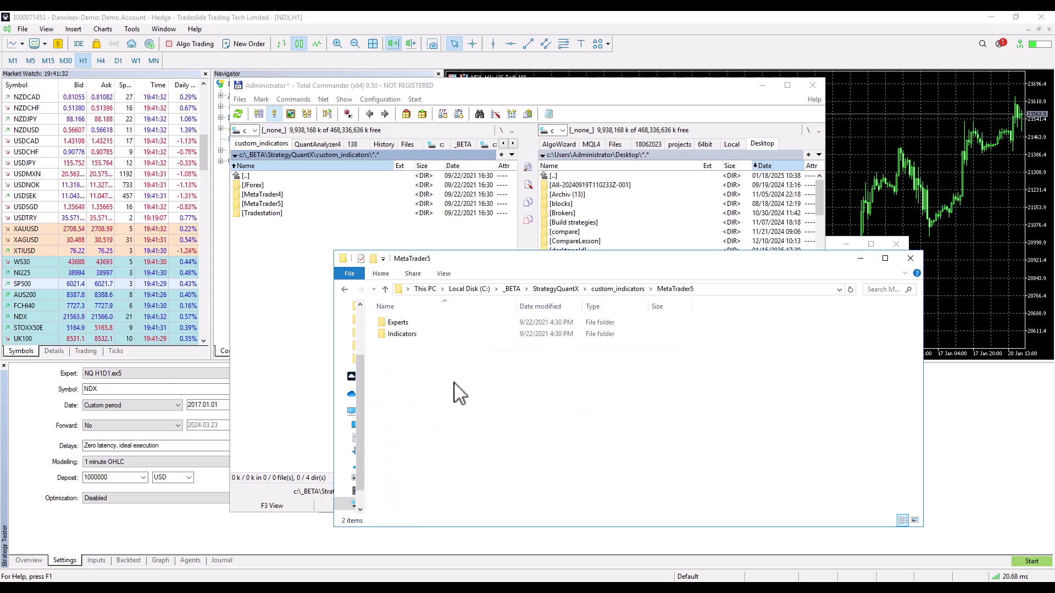
{"action": "double_click", "coordinate": [446, 334]}
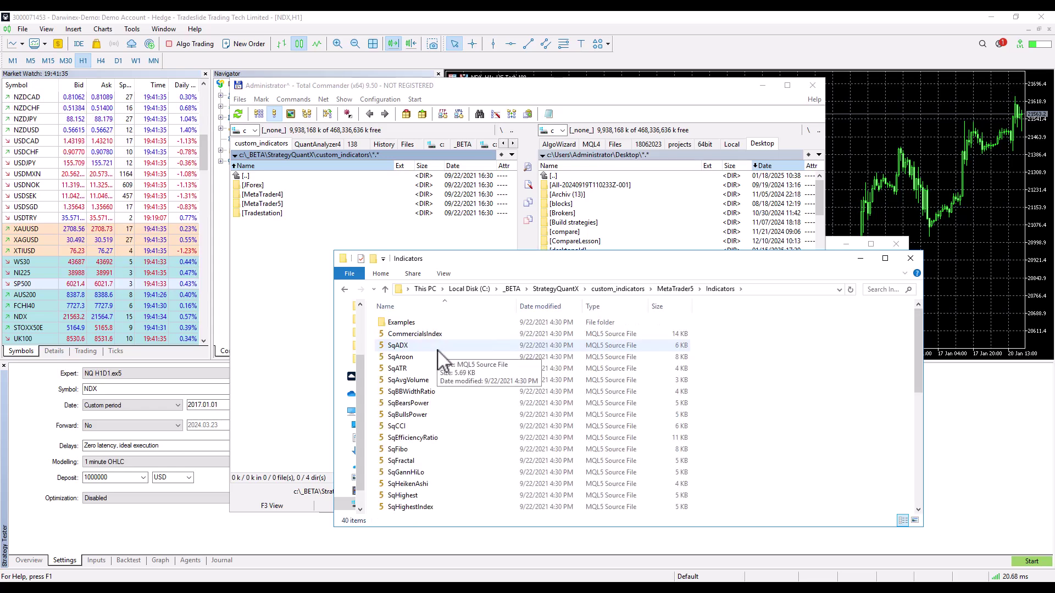
- Copy the 39 indicator source files, excluding the Examples folder
{"action": "key", "text": "ctrl+a"}
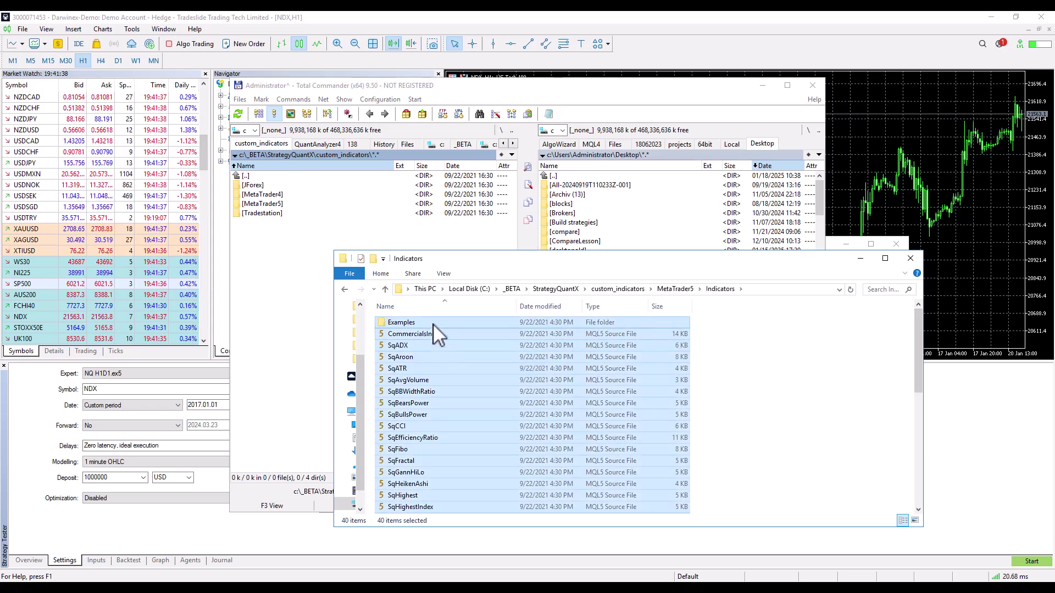
{"action": "left_click", "coordinate": [433, 323], "text": "ctrl"}
{"action": "right_click", "coordinate": [434, 355]}
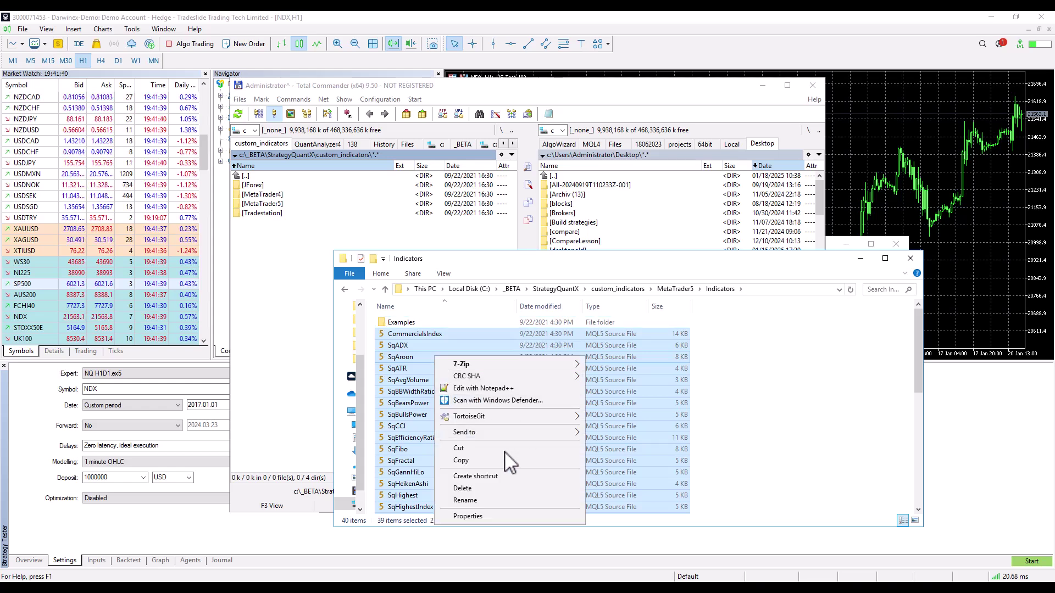
{"action": "left_click", "coordinate": [500, 460]}
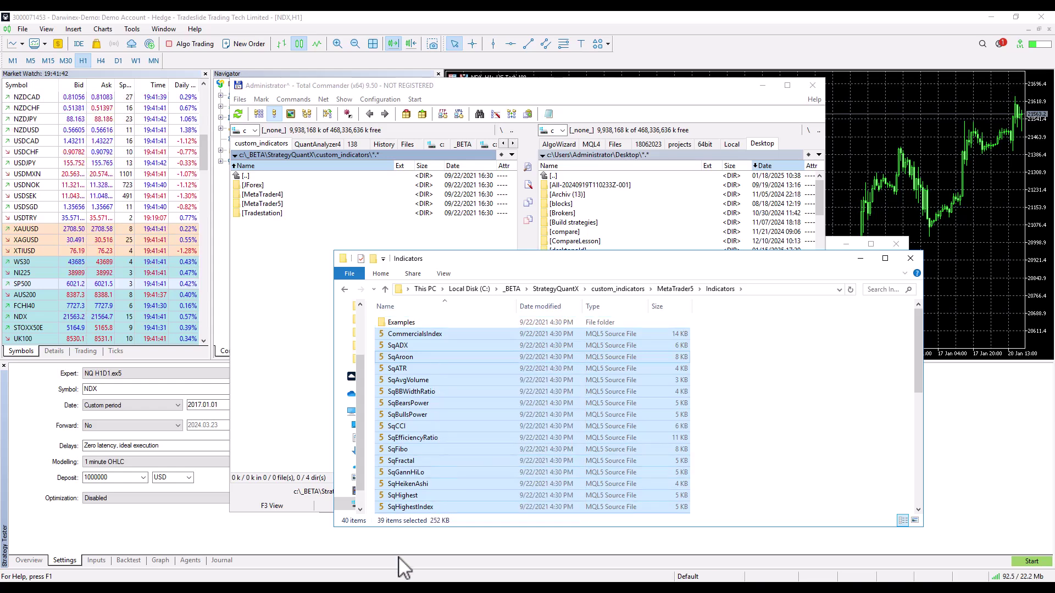
{"action": "left_click", "coordinate": [280, 322]}
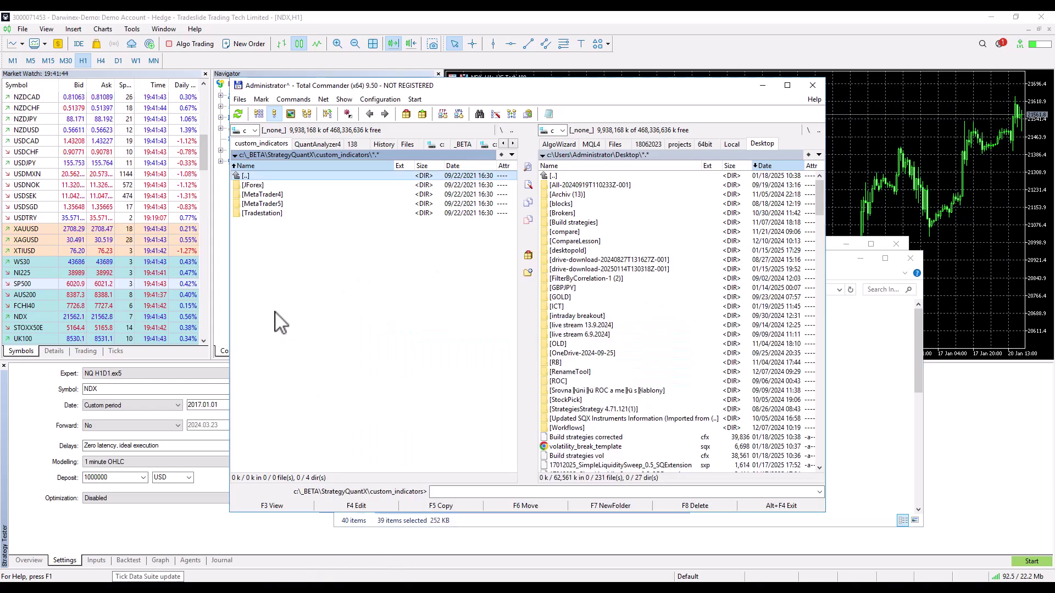
{"action": "key", "text": "alt+Tab"}
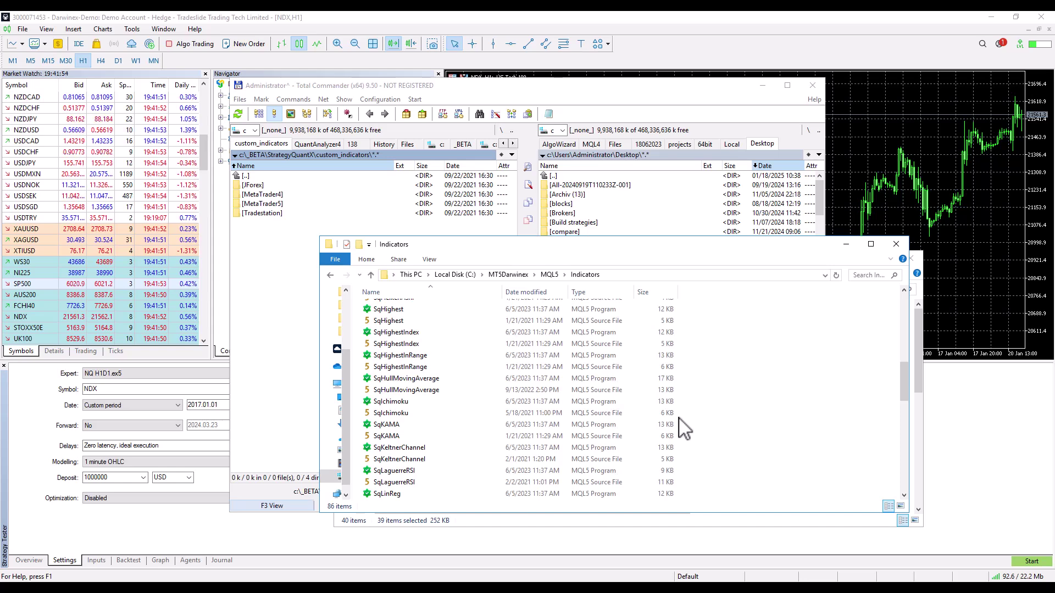
- Bring MetaTrader 5 forward and browse the Navigator's Indicators list for SqADX, SqATR and other Sq indicators
{"action": "left_click", "coordinate": [224, 127]}
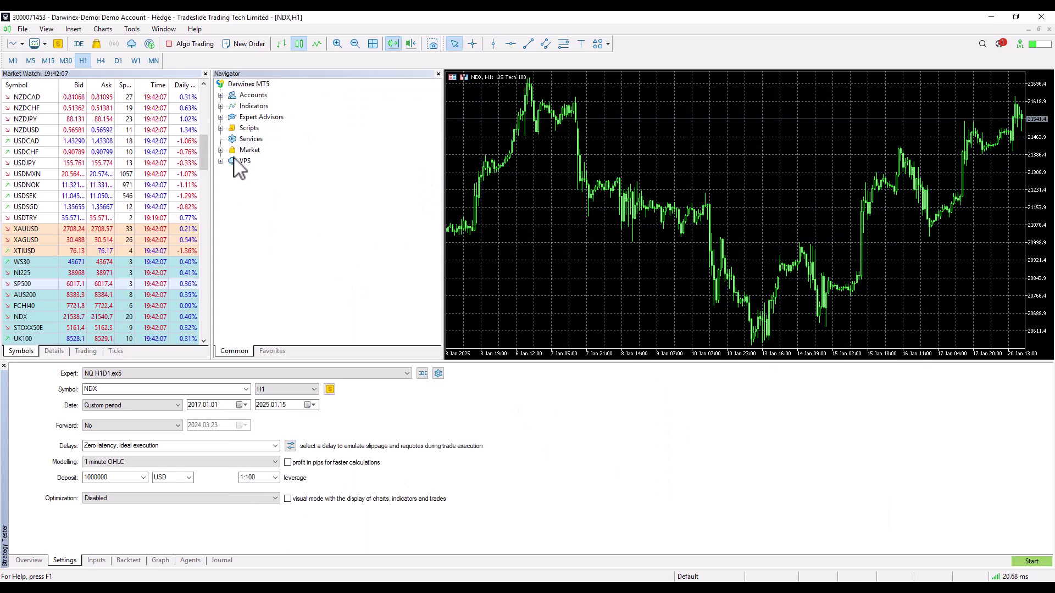
{"action": "left_click", "coordinate": [222, 108]}
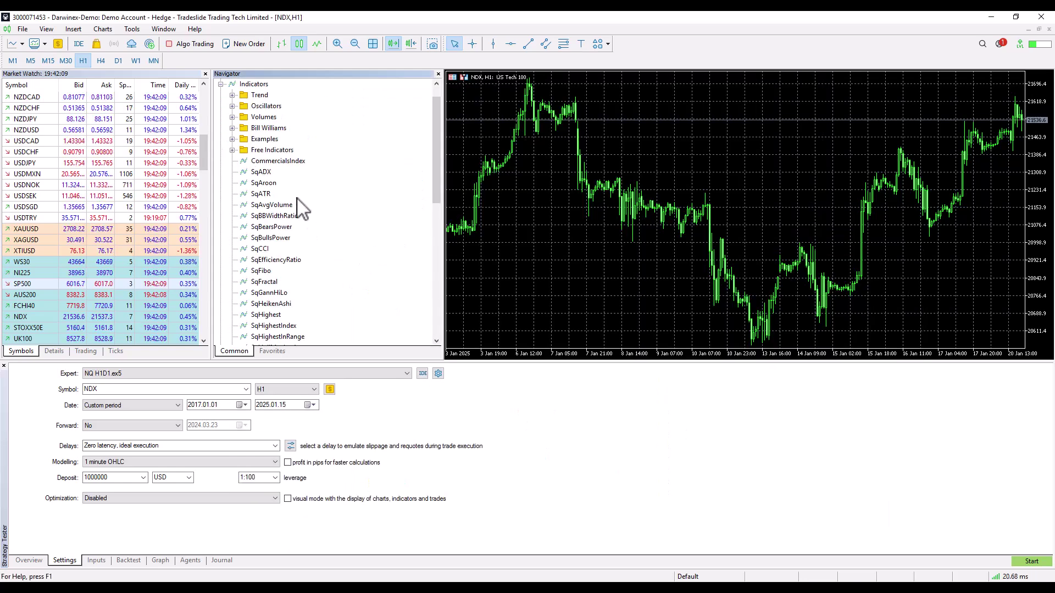
{"action": "left_click", "coordinate": [258, 215]}
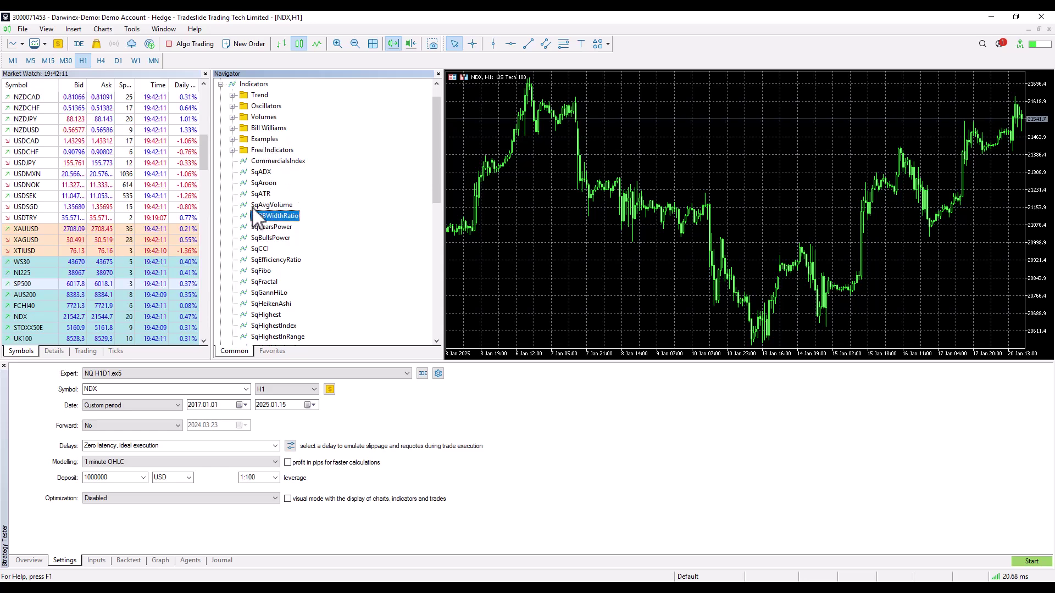
{"action": "left_click", "coordinate": [259, 172]}
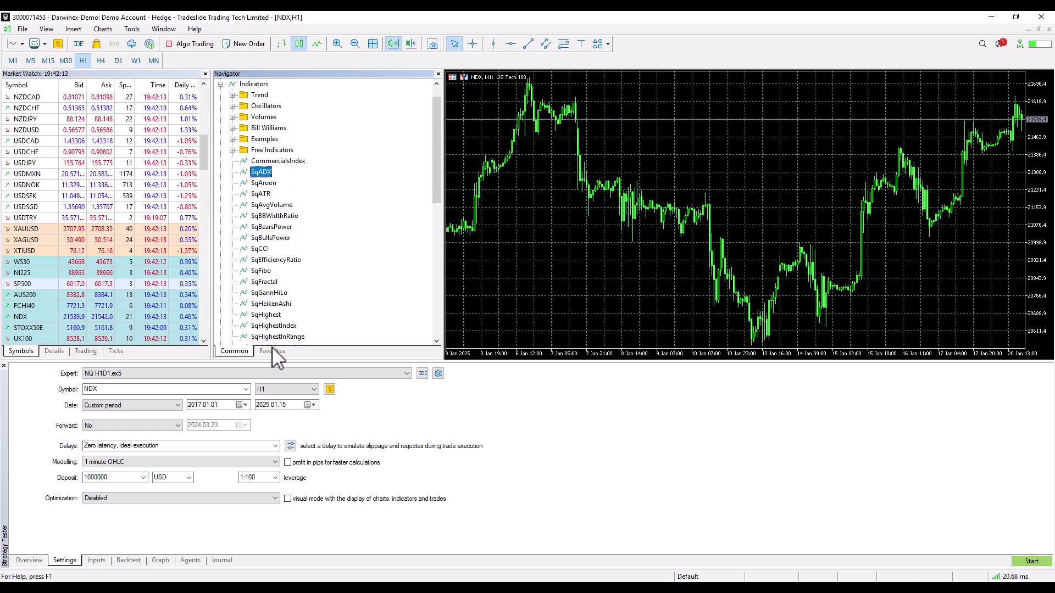
{"action": "left_click", "coordinate": [273, 325]}
{"action": "scroll", "coordinate": [279, 259], "scroll_direction": "up", "scroll_amount": 1}
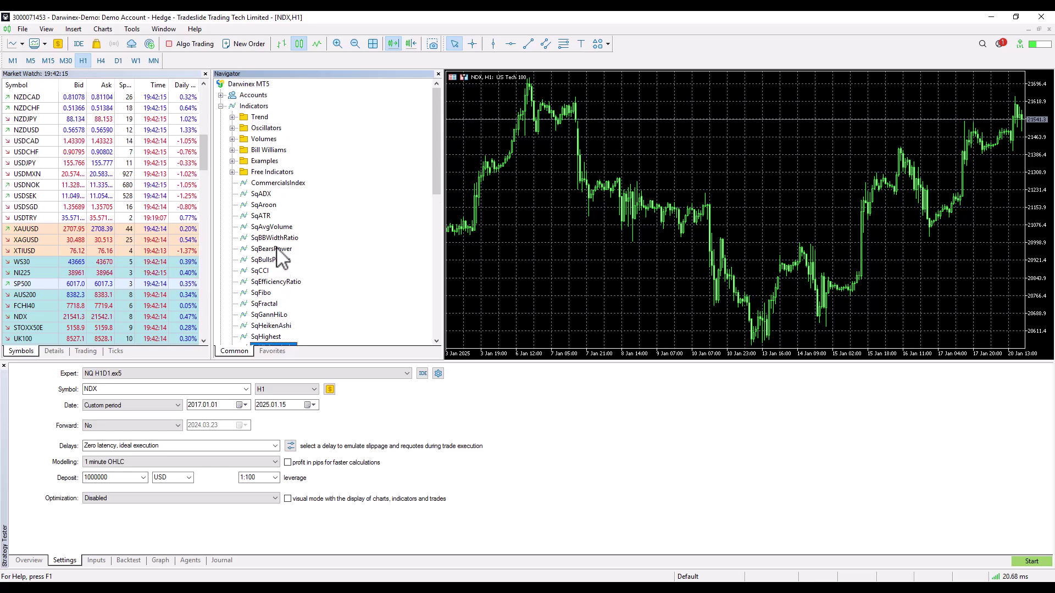
{"action": "left_click", "coordinate": [263, 107]}
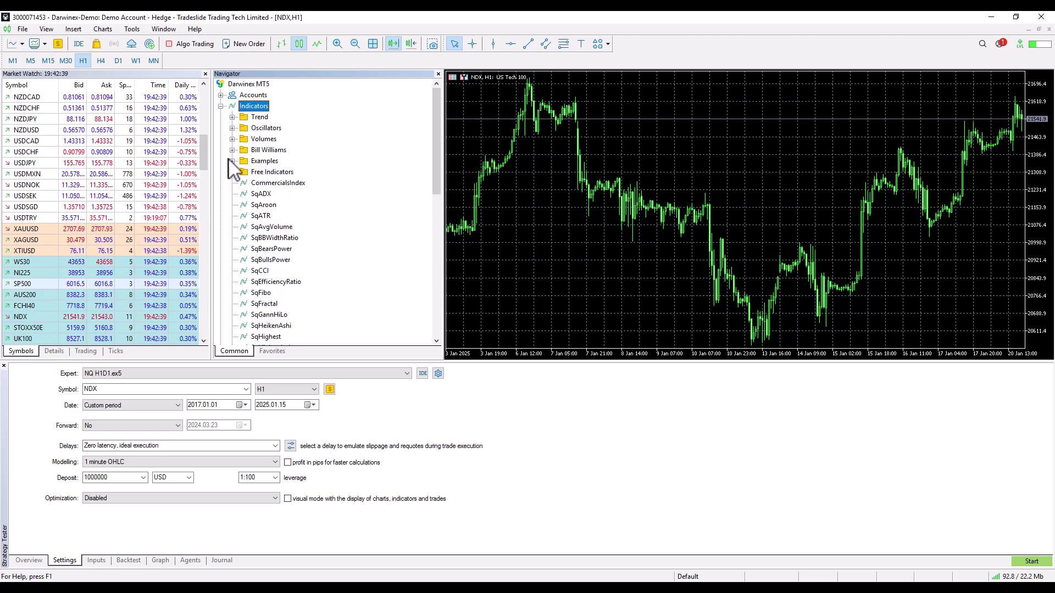
- Collapse Indicators, expand Expert Advisors and select NQ H1D1
{"action": "left_click", "coordinate": [221, 106]}
{"action": "left_click", "coordinate": [220, 117]}
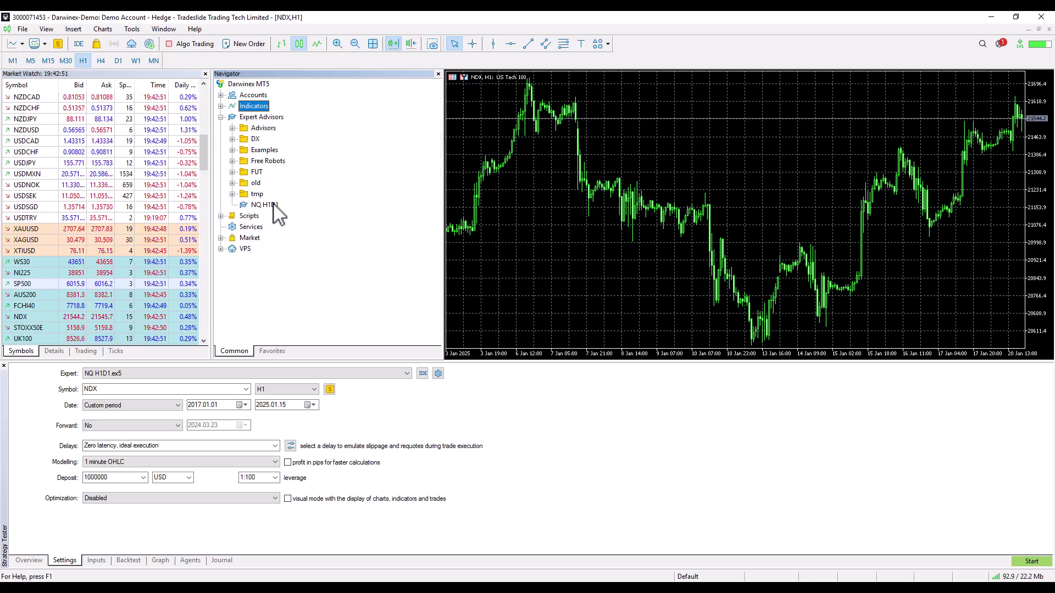
{"action": "left_click", "coordinate": [270, 205]}
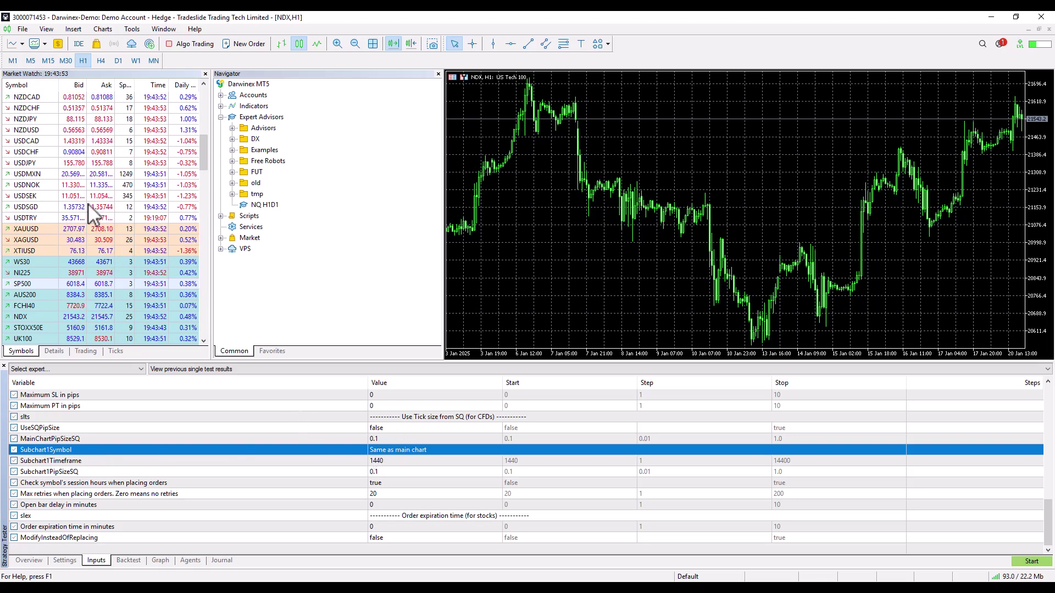
- Try WS30 as Subchart1Symbol, then reset all NQ H1D1 tester inputs to Defaults
{"action": "left_click", "coordinate": [32, 165]}
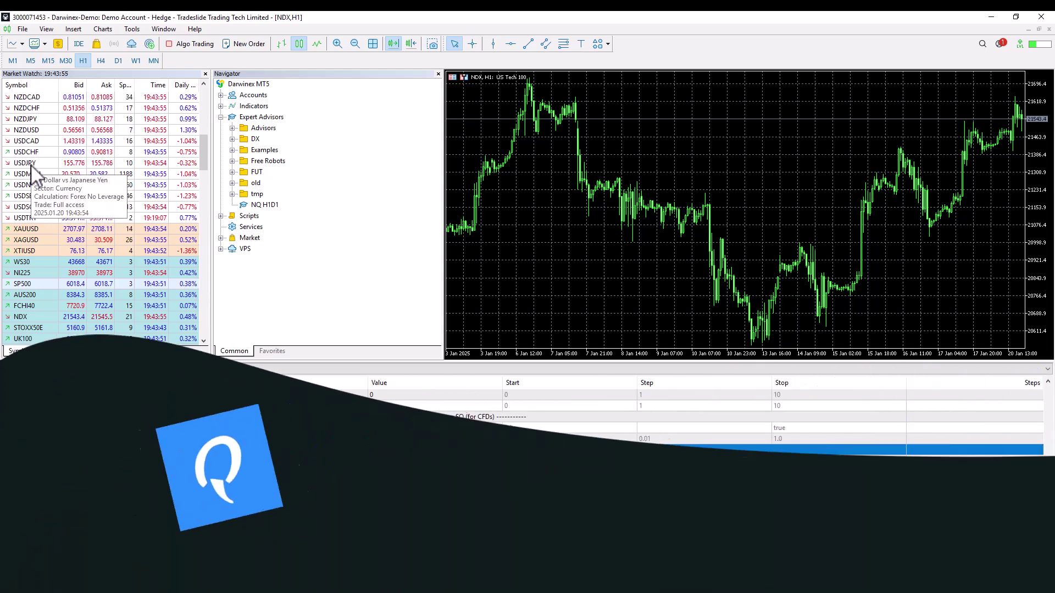
{"action": "left_click", "coordinate": [34, 264]}
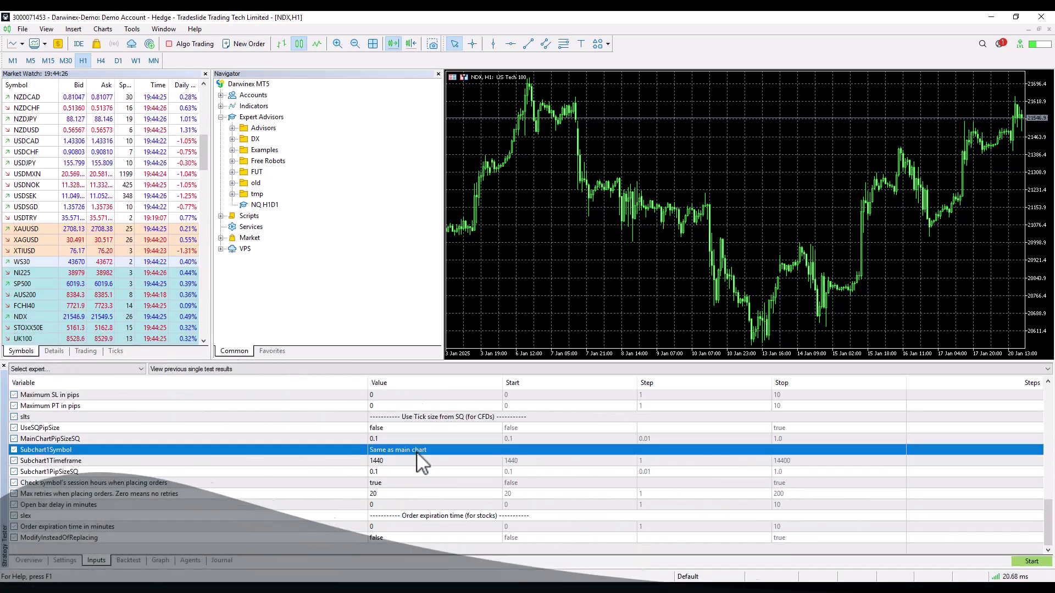
{"action": "double_click", "coordinate": [418, 449]}
{"action": "type", "text": "WS30"}
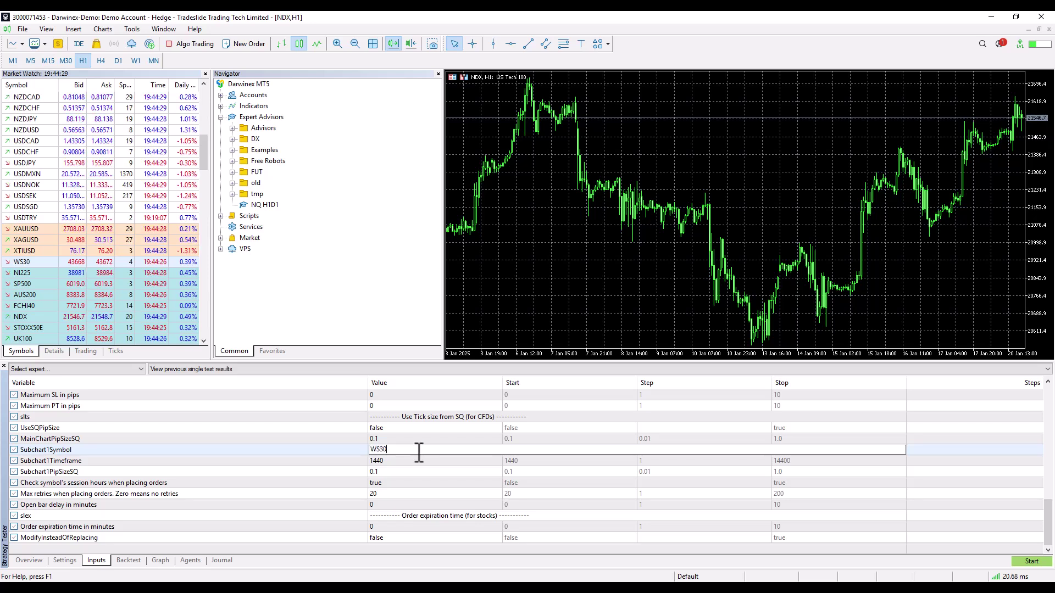
{"action": "key", "text": "Return"}
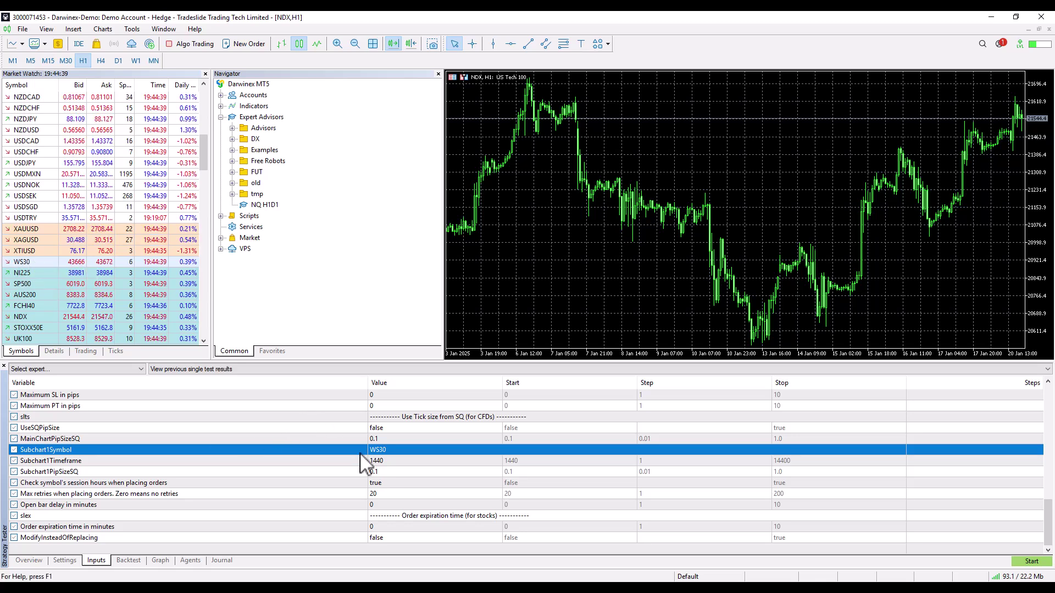
{"action": "right_click", "coordinate": [431, 449]}
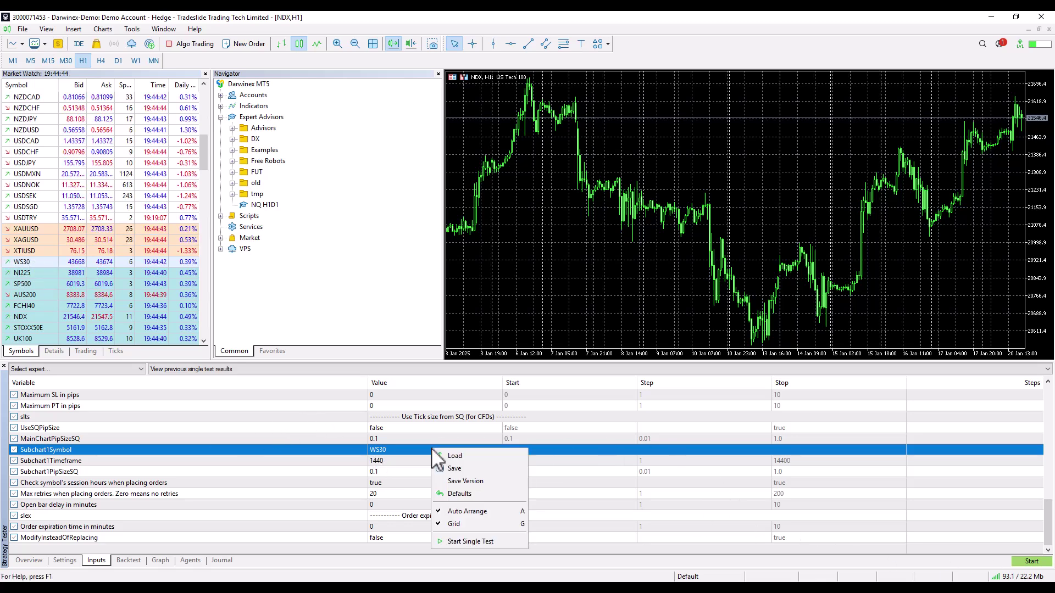
{"action": "left_click", "coordinate": [484, 494]}
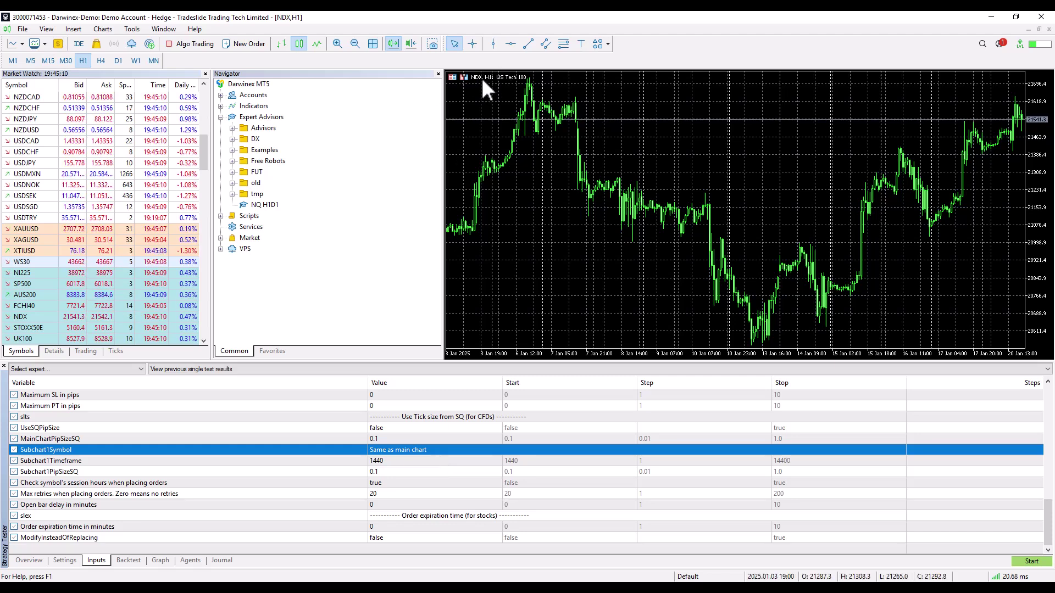
{"action": "left_click", "coordinate": [144, 461]}
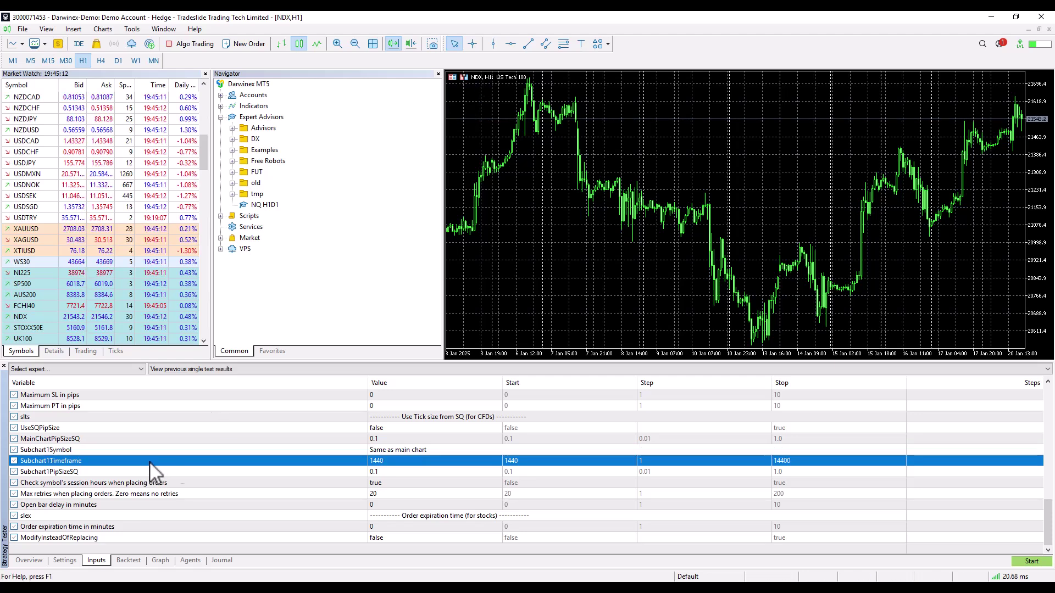
{"action": "left_click", "coordinate": [379, 473]}
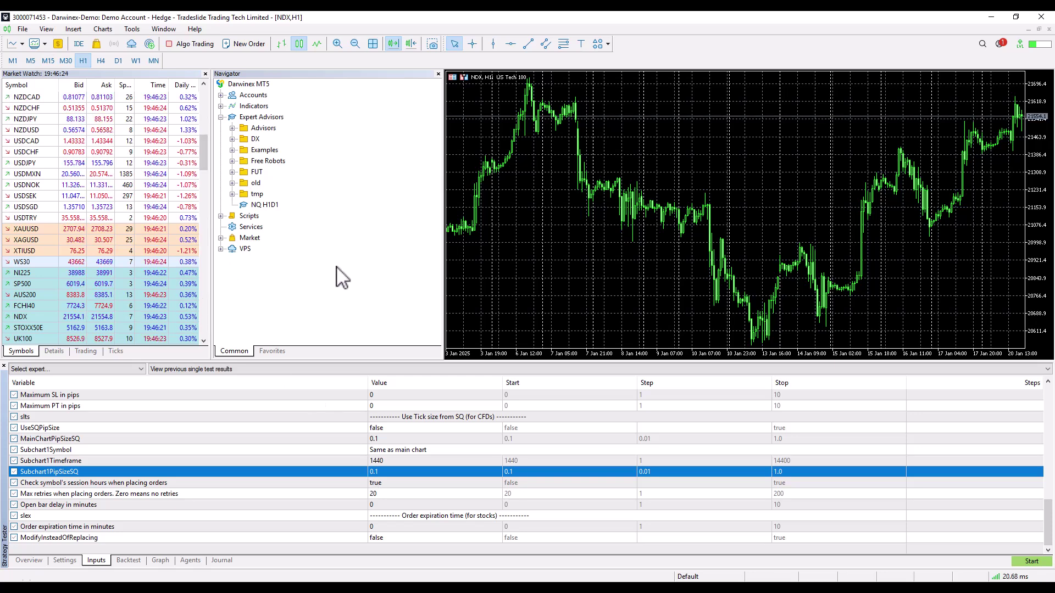
{"action": "left_click", "coordinate": [264, 205]}
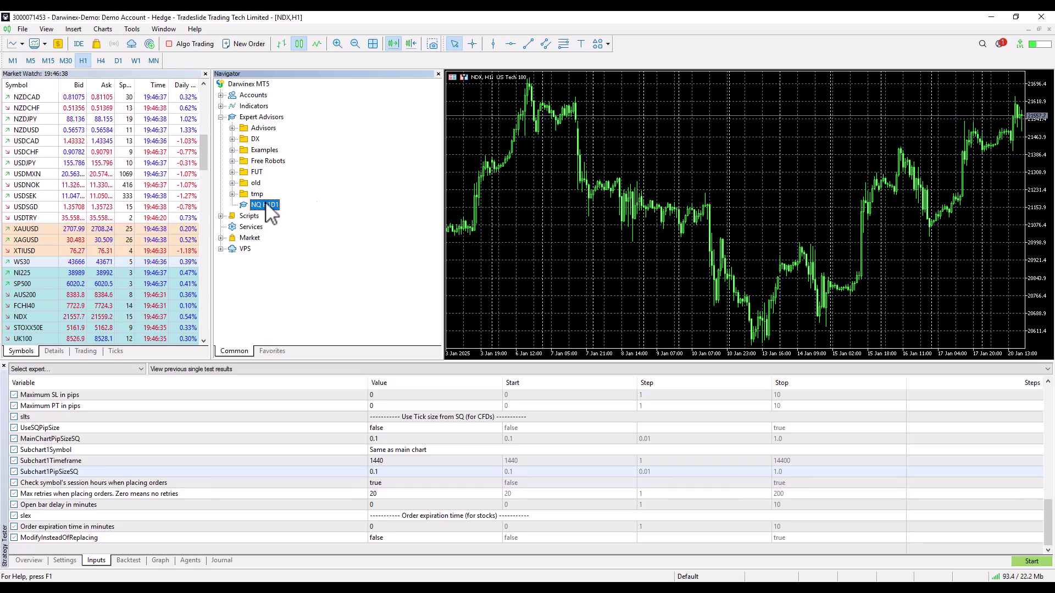
- Drag NQ H1D1 onto the NDX H1 chart and review its inputs, keeping MagicNumber 11111
{"action": "left_click_drag", "start_coordinate": [268, 207], "coordinate": [526, 196]}
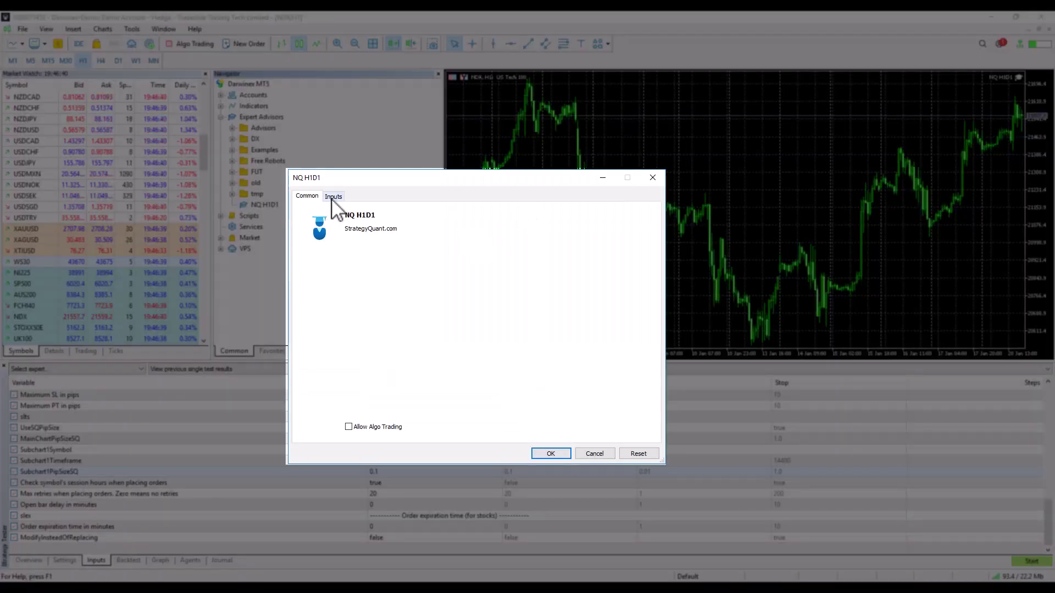
{"action": "left_click", "coordinate": [332, 197]}
{"action": "left_click", "coordinate": [490, 250]}
{"action": "left_click", "coordinate": [489, 258]}
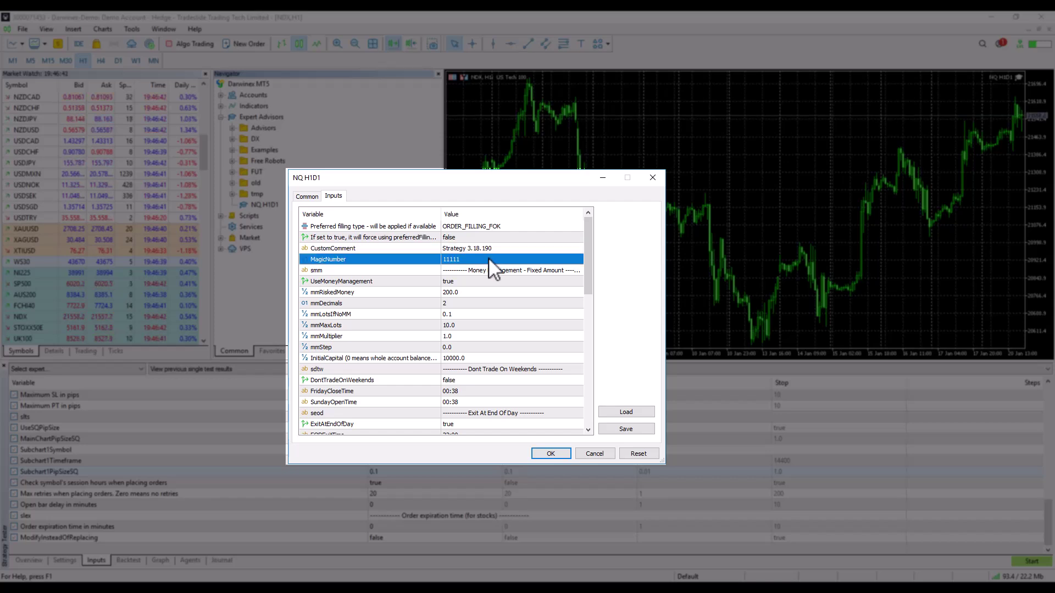
{"action": "left_click", "coordinate": [489, 250]}
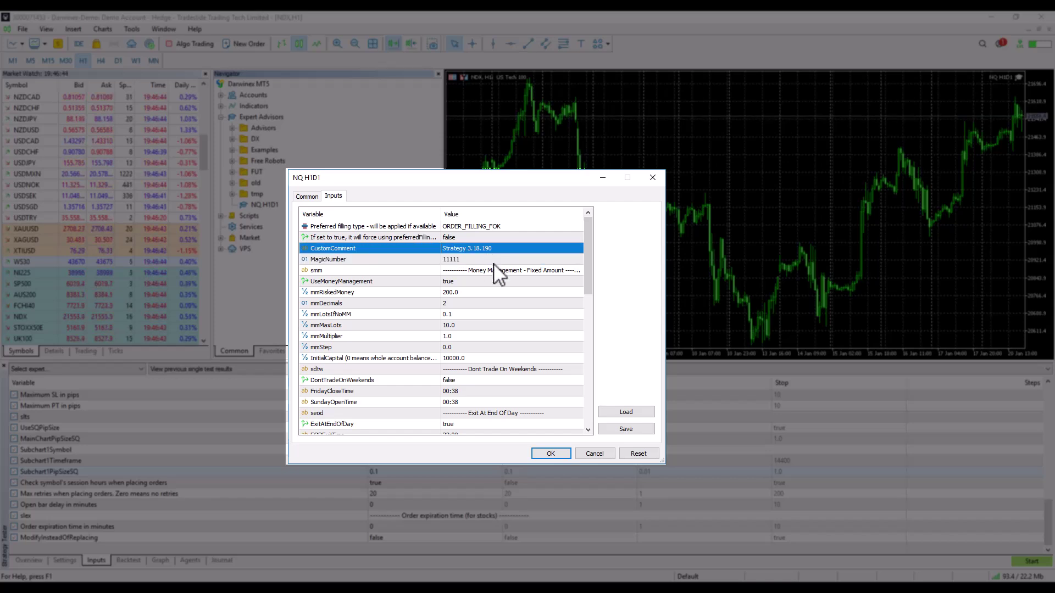
{"action": "double_click", "coordinate": [494, 259]}
{"action": "left_click", "coordinate": [482, 313]}
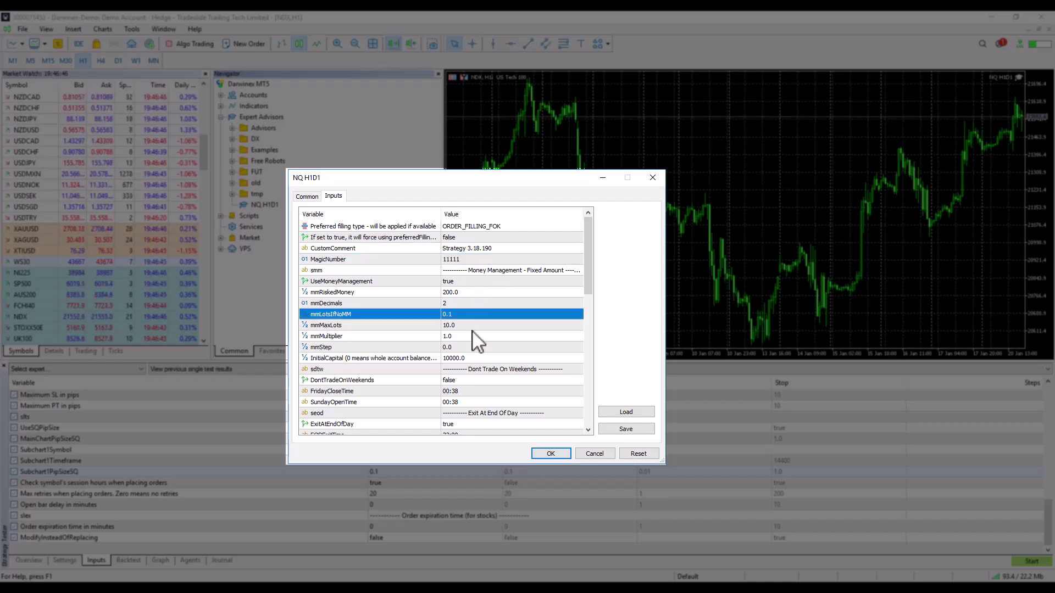
- Review mmLotsIfNoMM, UseSQPipSize and the subchart inputs, then attach the EA
{"action": "left_click", "coordinate": [477, 281]}
{"action": "scroll", "coordinate": [481, 304], "scroll_direction": "down", "scroll_amount": 3}
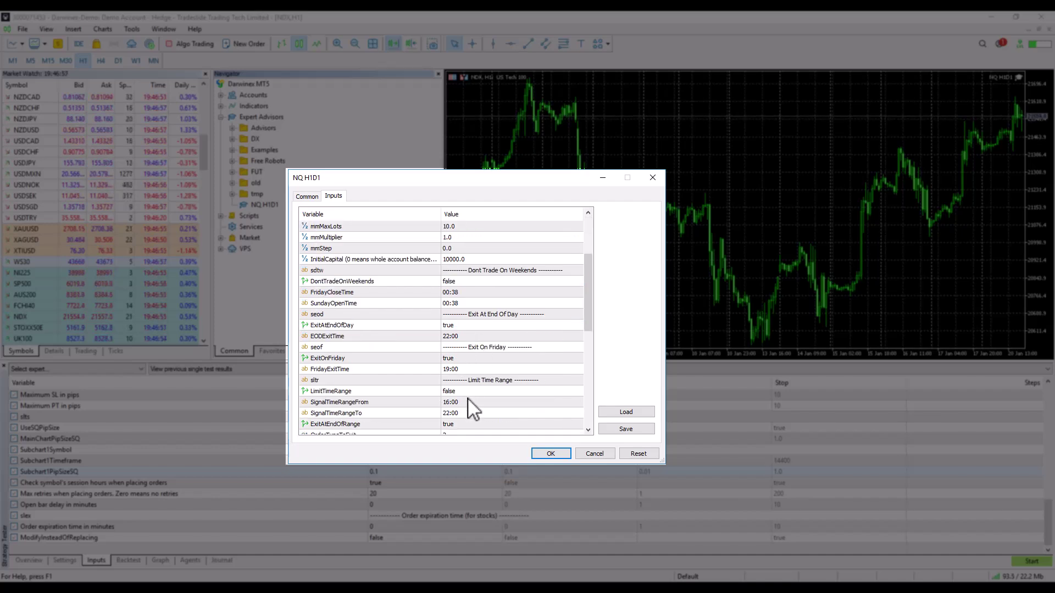
{"action": "scroll", "coordinate": [470, 409], "scroll_direction": "down", "scroll_amount": 6}
{"action": "scroll", "coordinate": [474, 410], "scroll_direction": "down", "scroll_amount": 2}
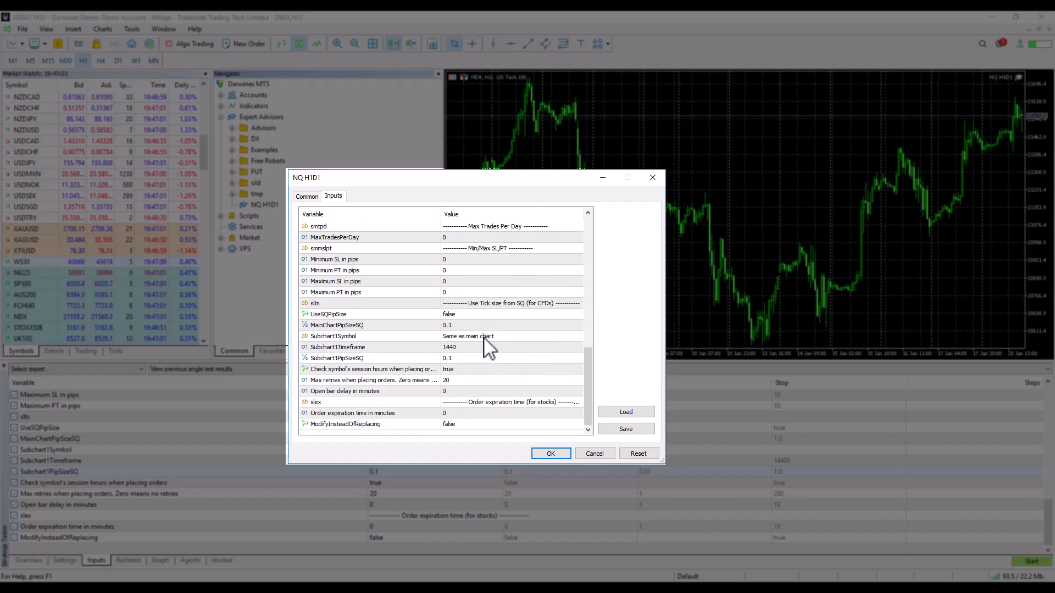
{"action": "left_click", "coordinate": [475, 314]}
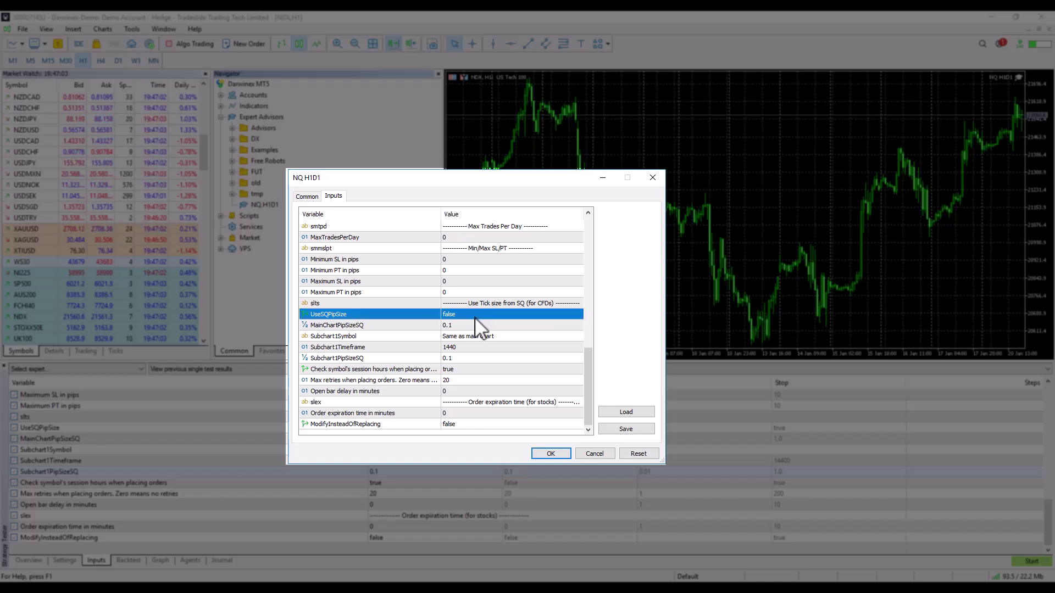
{"action": "left_click", "coordinate": [384, 339]}
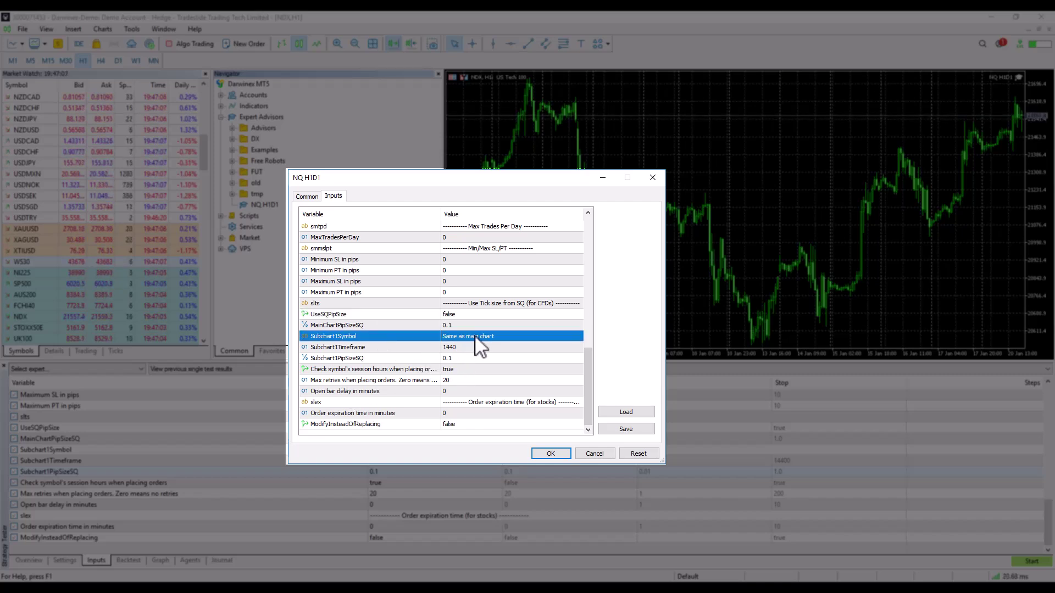
{"action": "left_click", "coordinate": [411, 348]}
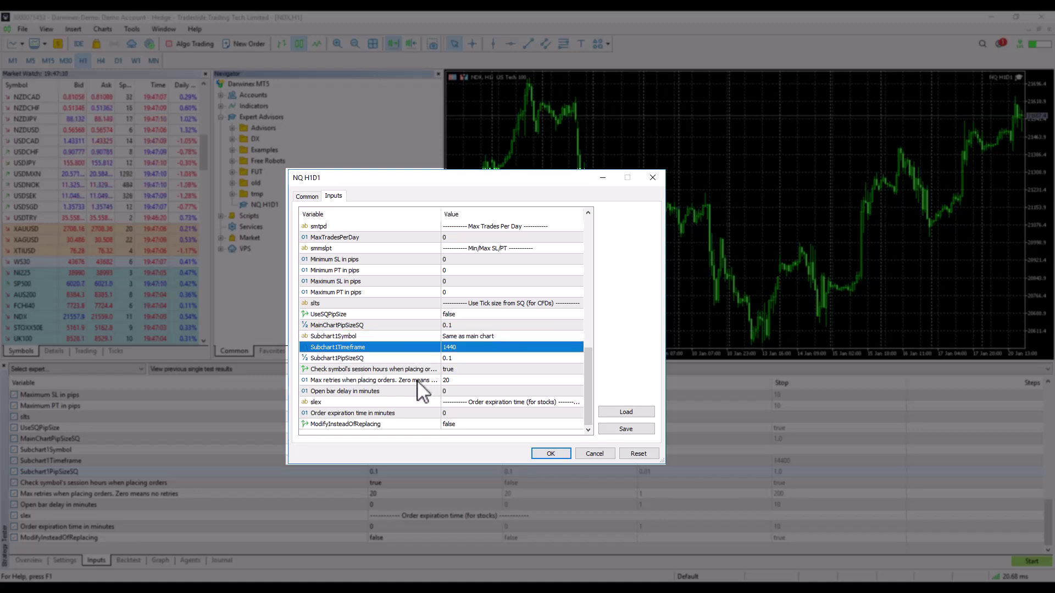
{"action": "left_click", "coordinate": [551, 453]}
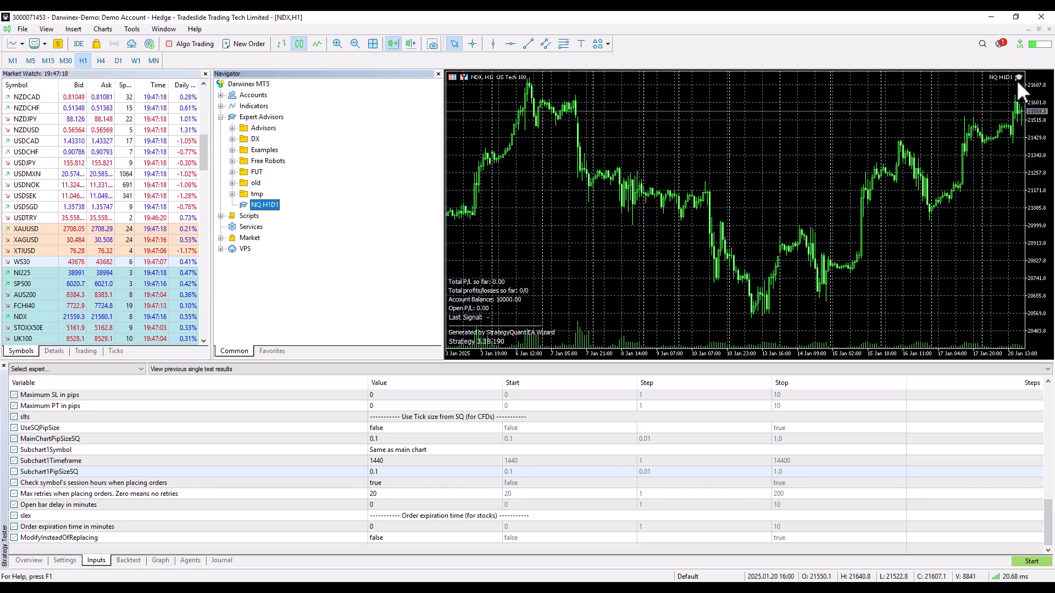
- Enable Algo Trading and drag NQ H1D1 onto the NDX chart again, replacing the attached expert
{"action": "left_click", "coordinate": [192, 44]}
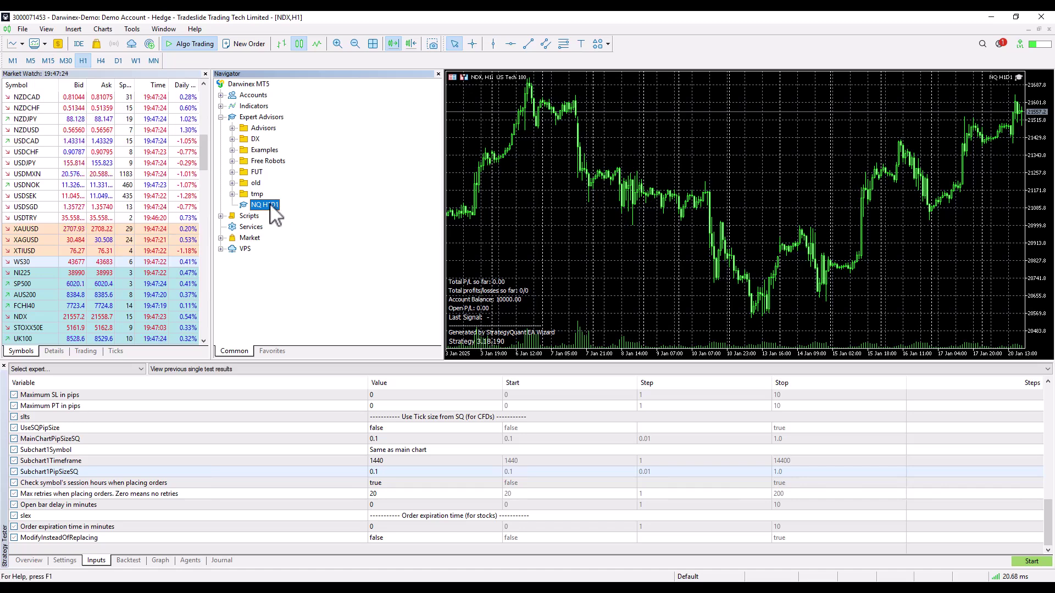
{"action": "left_click_drag", "start_coordinate": [273, 207], "coordinate": [716, 141]}
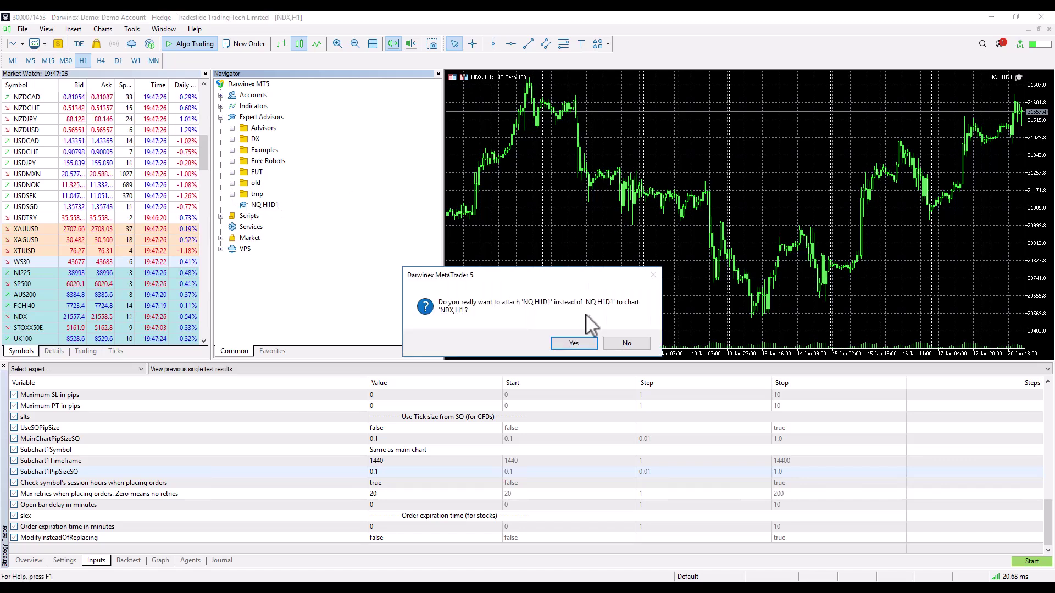
{"action": "left_click", "coordinate": [572, 342]}
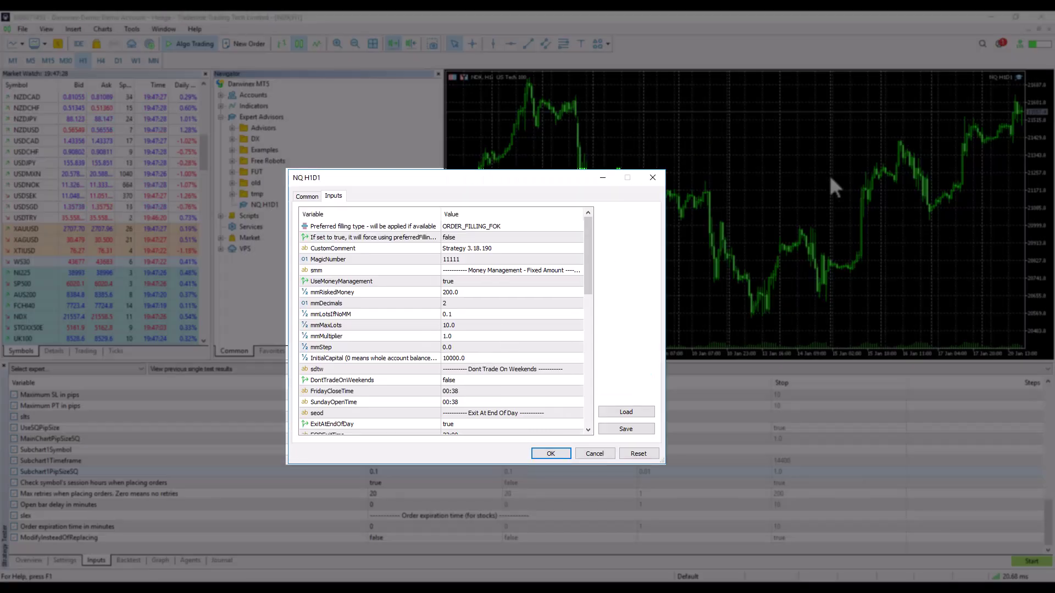
- Set mmLotsIfNoMM to 0.1, review the subchart inputs and attach the EA
{"action": "left_click", "coordinate": [484, 255]}
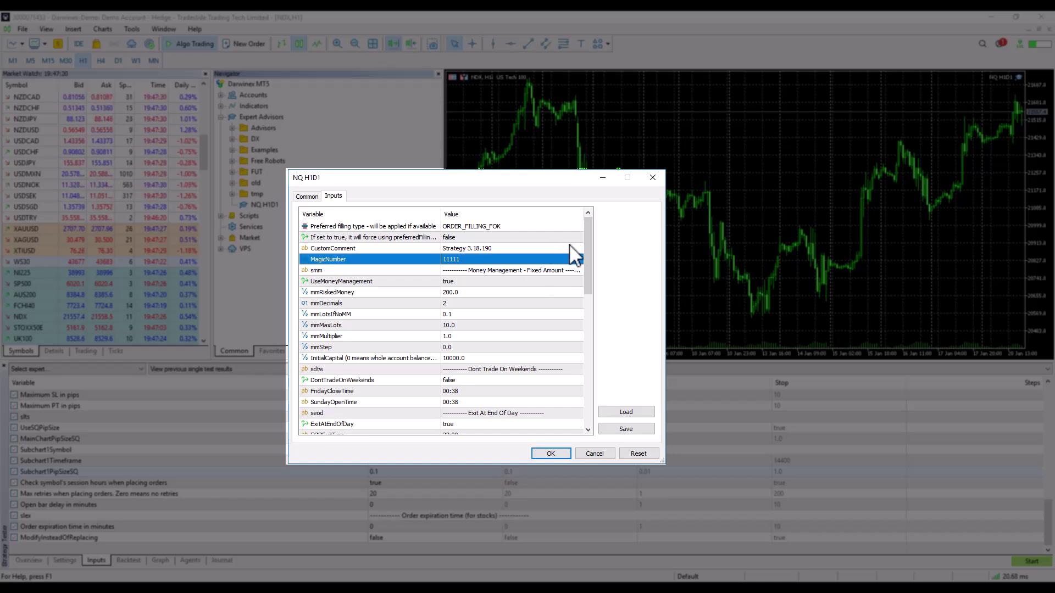
{"action": "left_click", "coordinate": [461, 315]}
{"action": "left_click", "coordinate": [461, 314]}
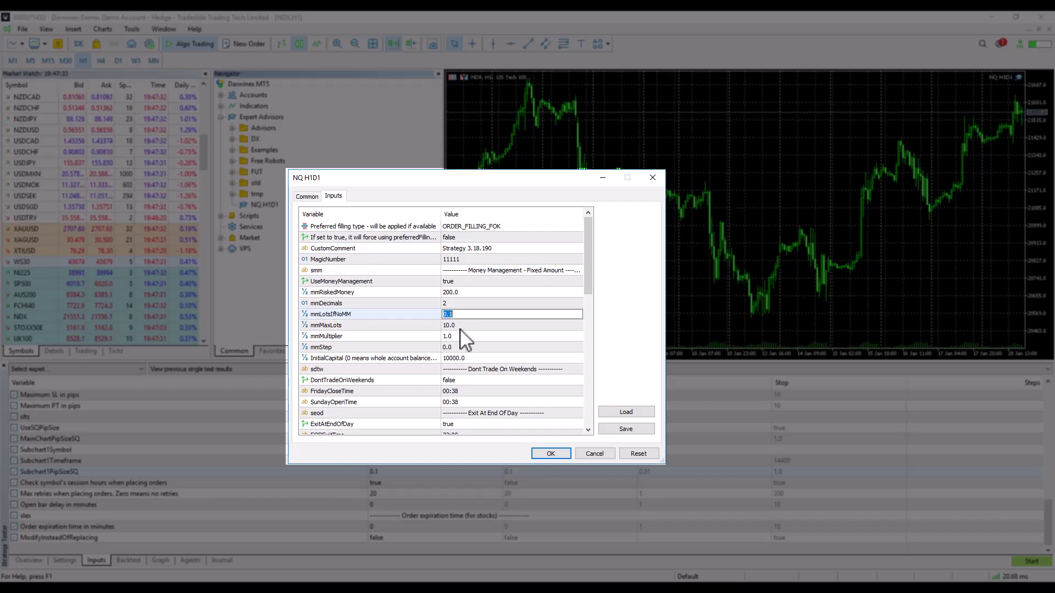
{"action": "left_click", "coordinate": [467, 327]}
{"action": "left_click", "coordinate": [471, 260]}
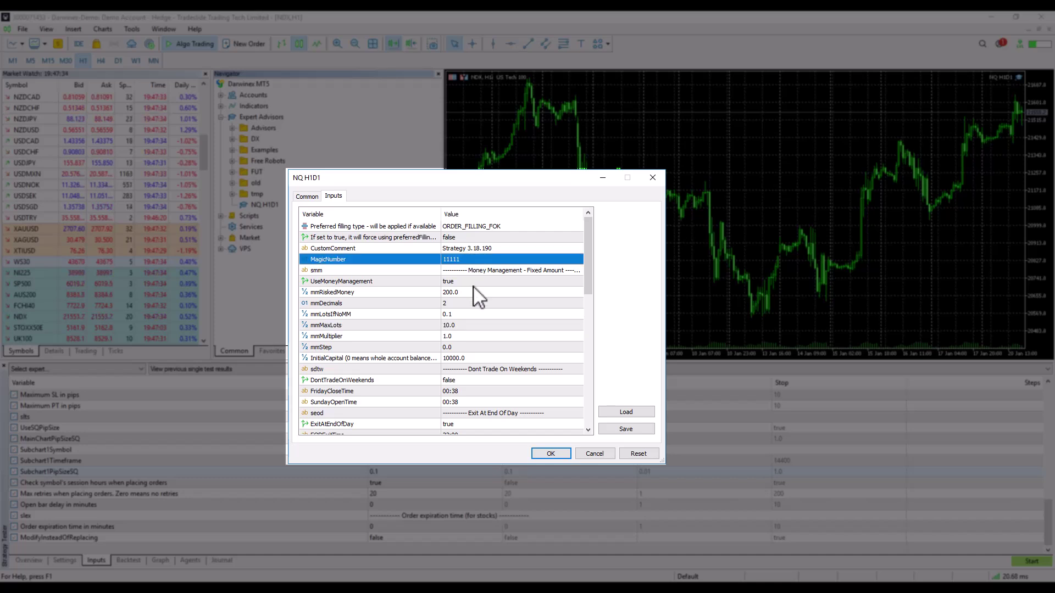
{"action": "scroll", "coordinate": [476, 297], "scroll_direction": "down", "scroll_amount": 10}
{"action": "left_click", "coordinate": [459, 337]}
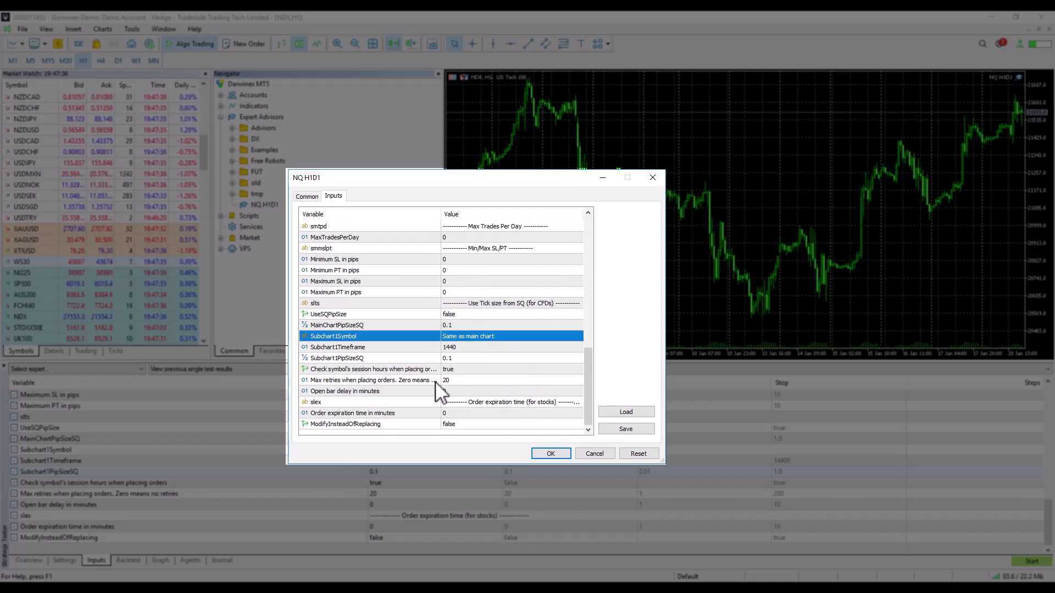
{"action": "left_click", "coordinate": [476, 358]}
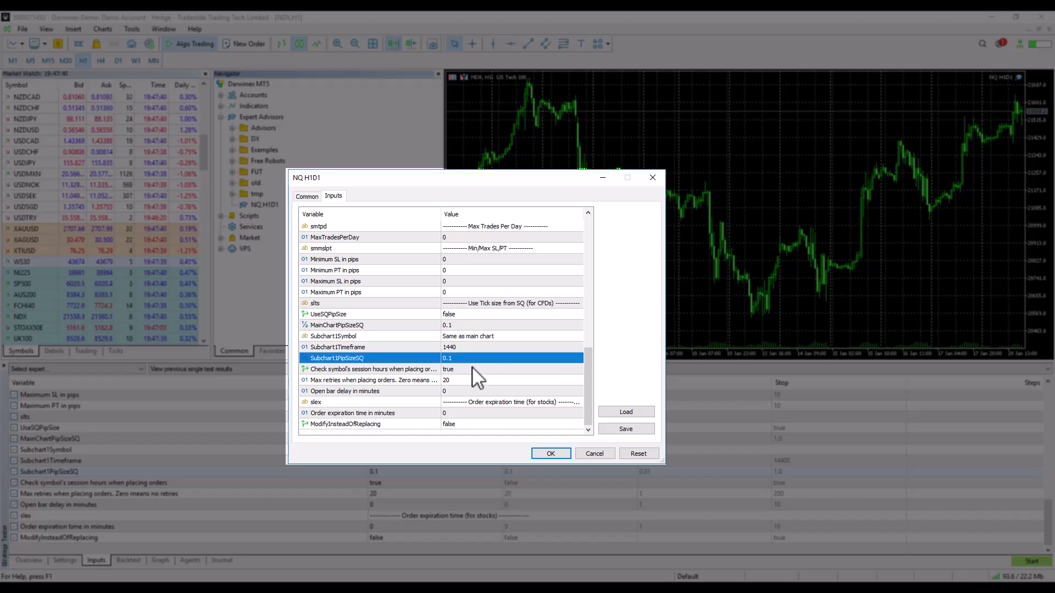
{"action": "left_click", "coordinate": [551, 454]}
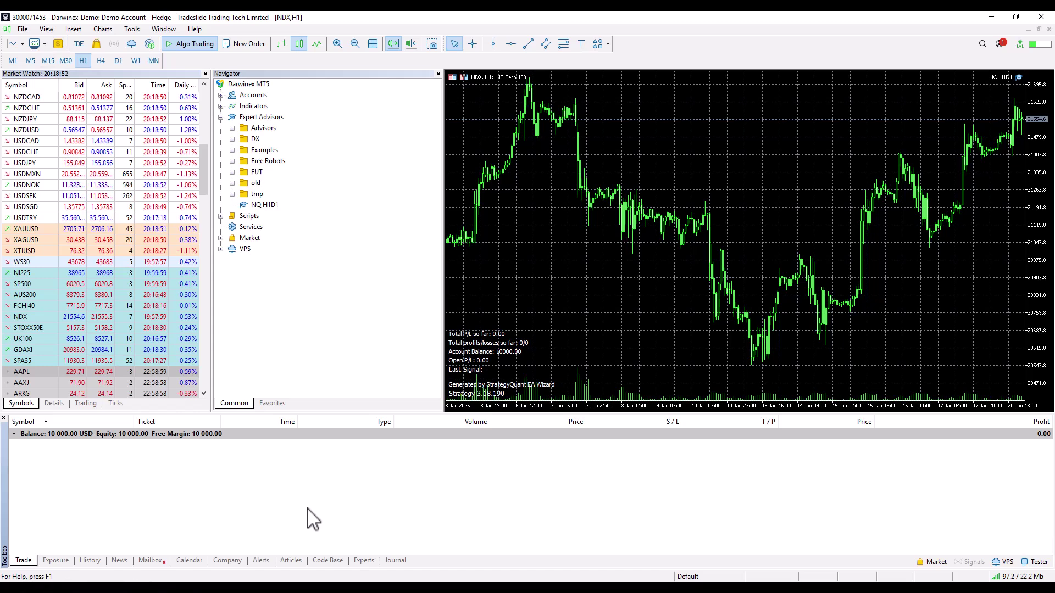
- Hide and then re-show the Toolbox panel from the View menu
{"action": "left_click", "coordinate": [46, 29]}
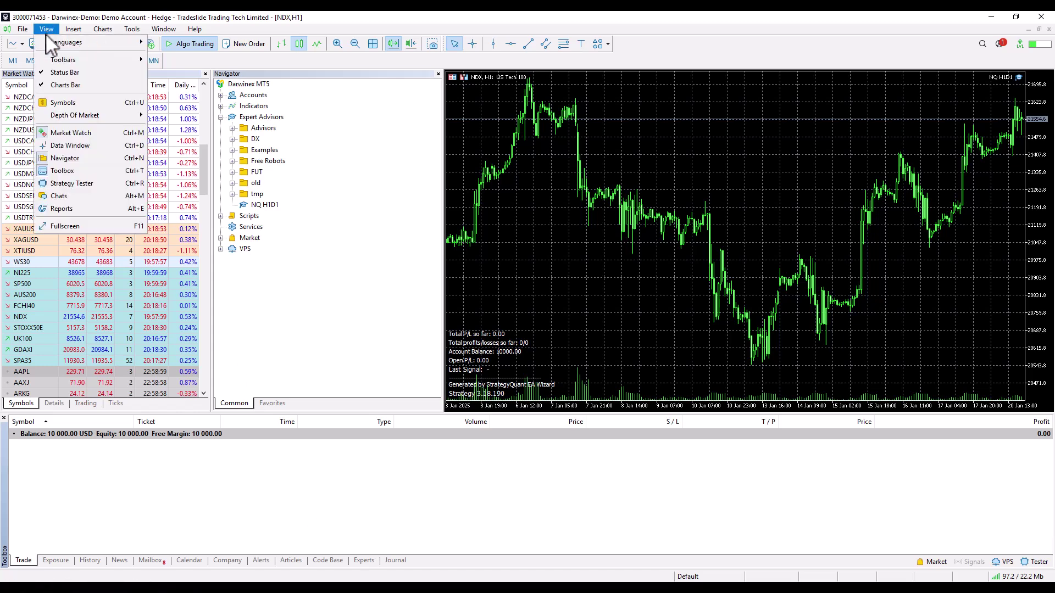
{"action": "left_click", "coordinate": [84, 169]}
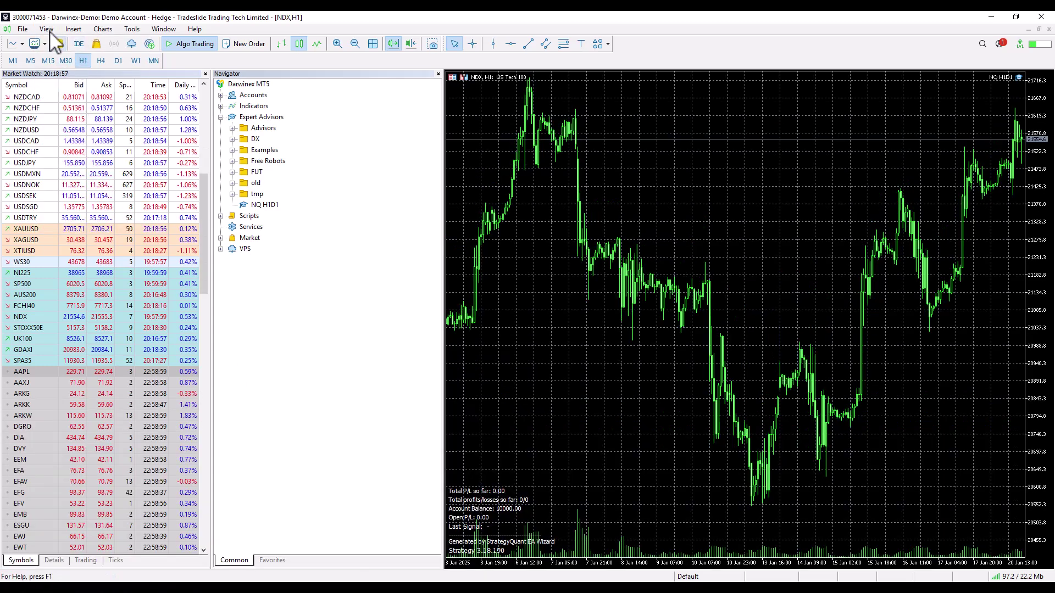
{"action": "left_click", "coordinate": [48, 30]}
{"action": "left_click", "coordinate": [91, 169]}
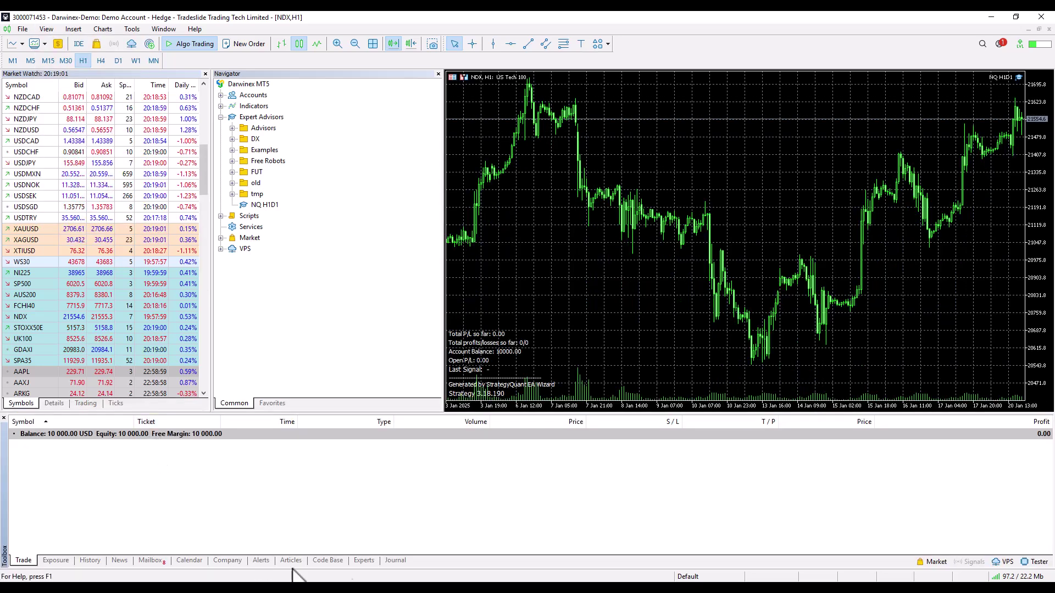
- Check the Experts log's trading-enabled and EA start messages, then review the Journal's loading entries
{"action": "left_click", "coordinate": [364, 560]}
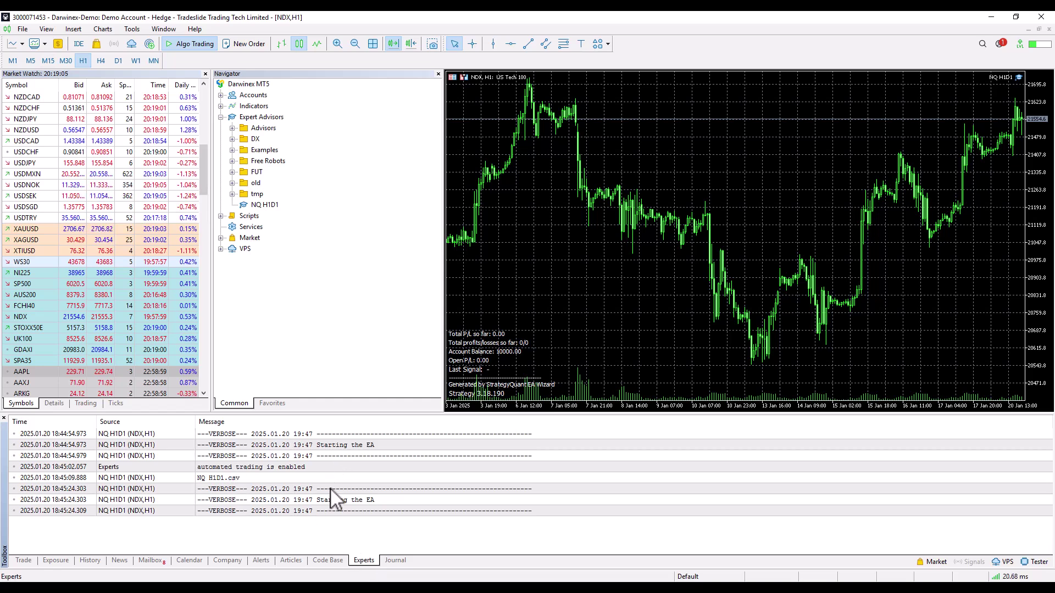
{"action": "left_click", "coordinate": [307, 467]}
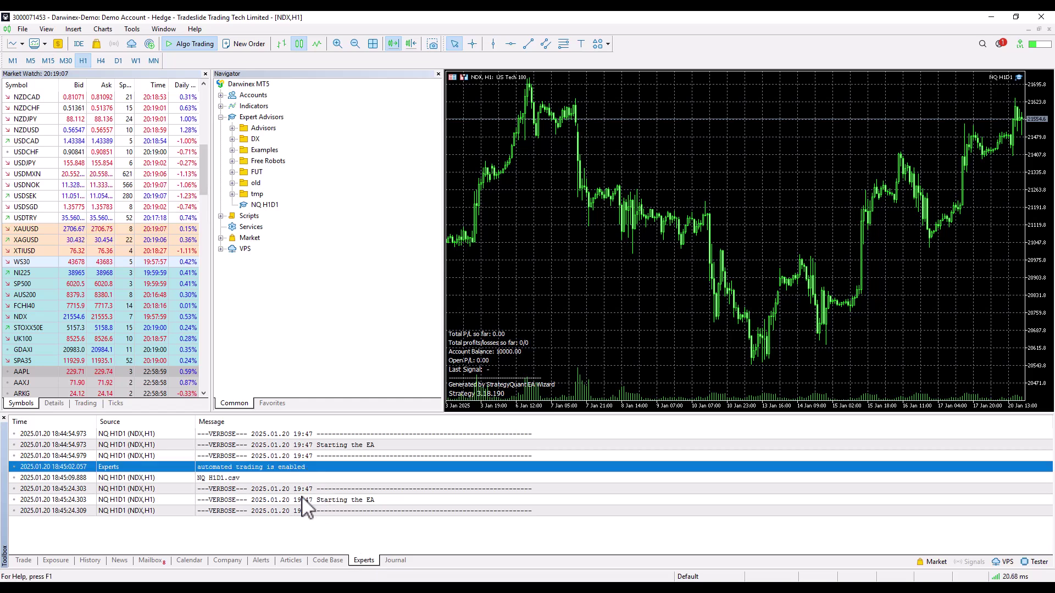
{"action": "left_click", "coordinate": [302, 499]}
{"action": "left_click", "coordinate": [394, 561]}
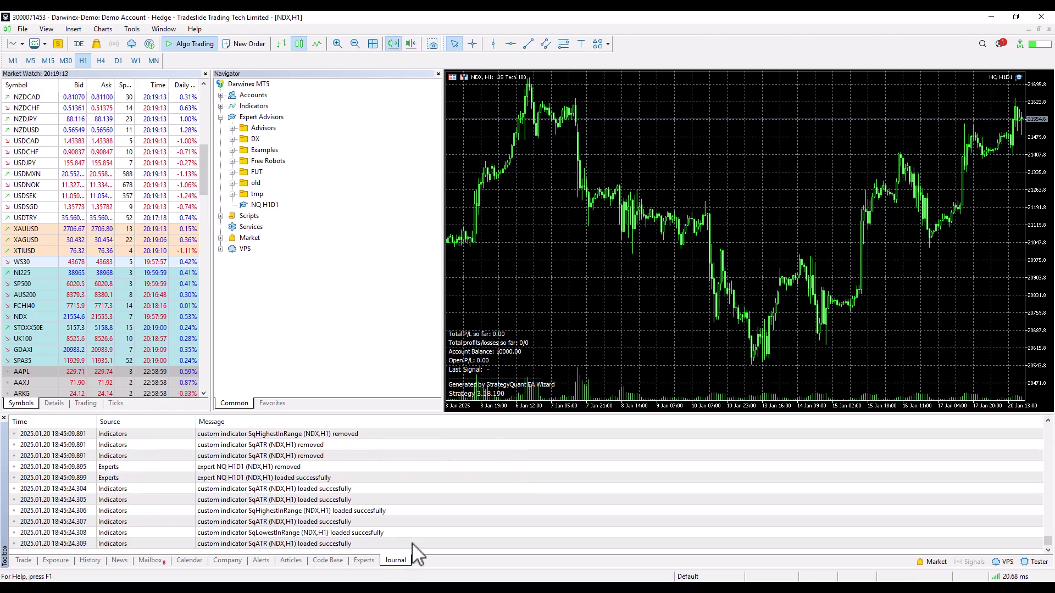
{"action": "scroll", "coordinate": [401, 541], "scroll_direction": "up", "scroll_amount": 1}
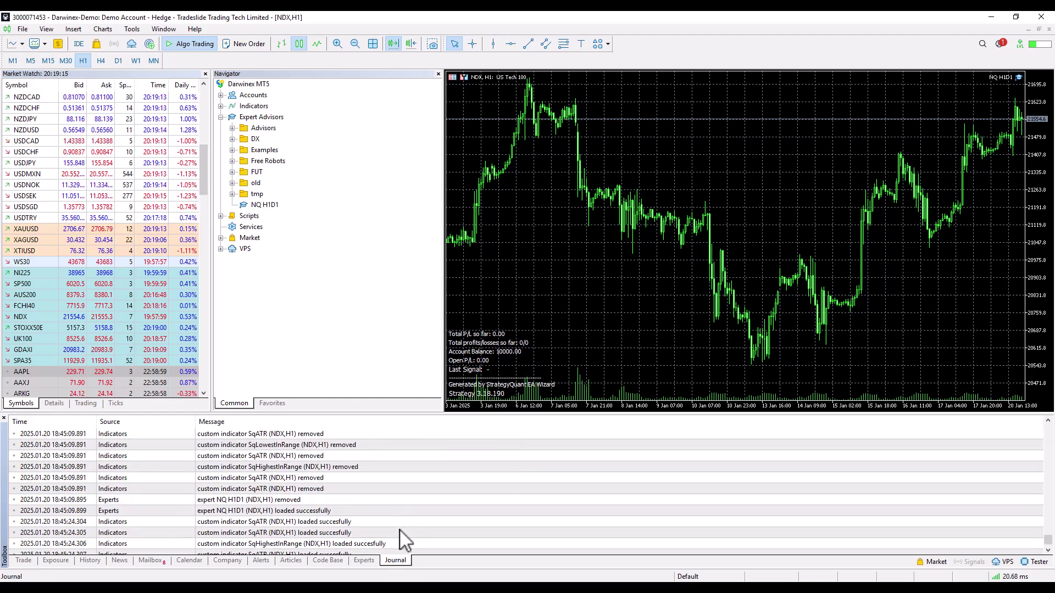
{"action": "scroll", "coordinate": [403, 541], "scroll_direction": "down", "scroll_amount": 1}
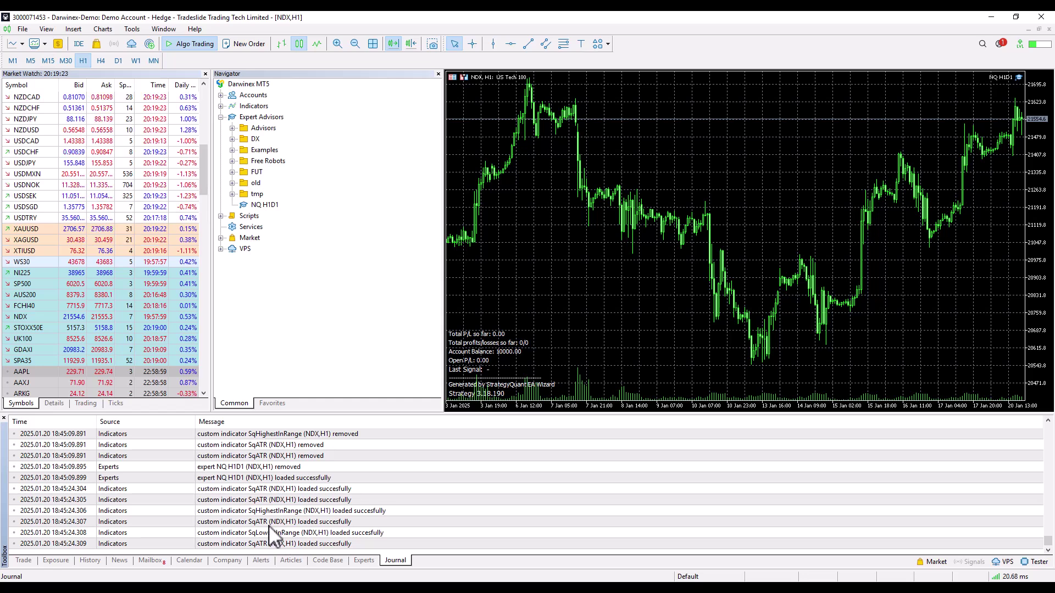
{"action": "right_click", "coordinate": [317, 501]}
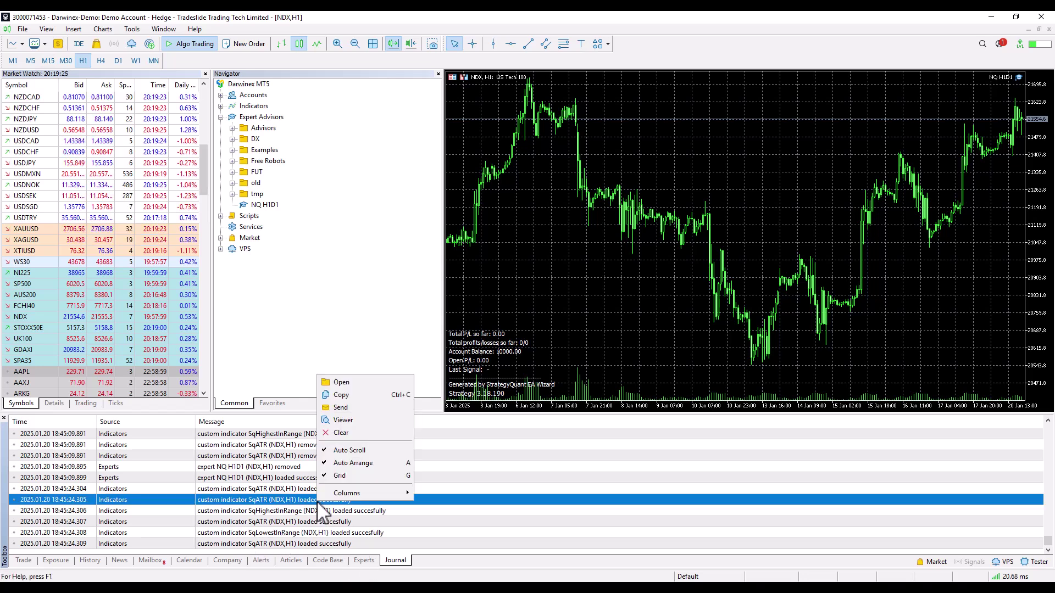
{"action": "left_click", "coordinate": [346, 420]}
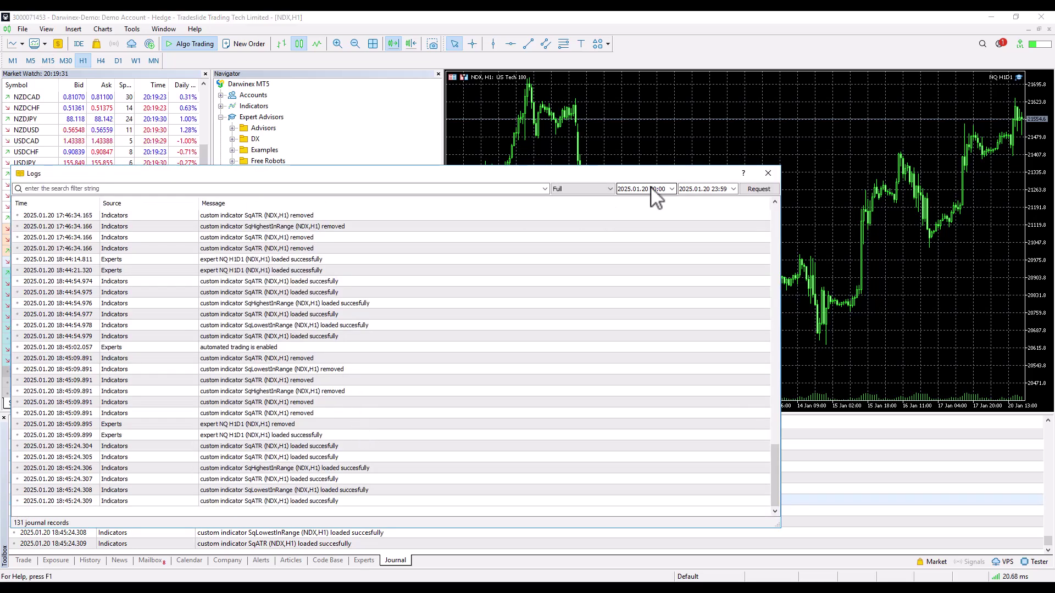
{"action": "left_click", "coordinate": [584, 190]}
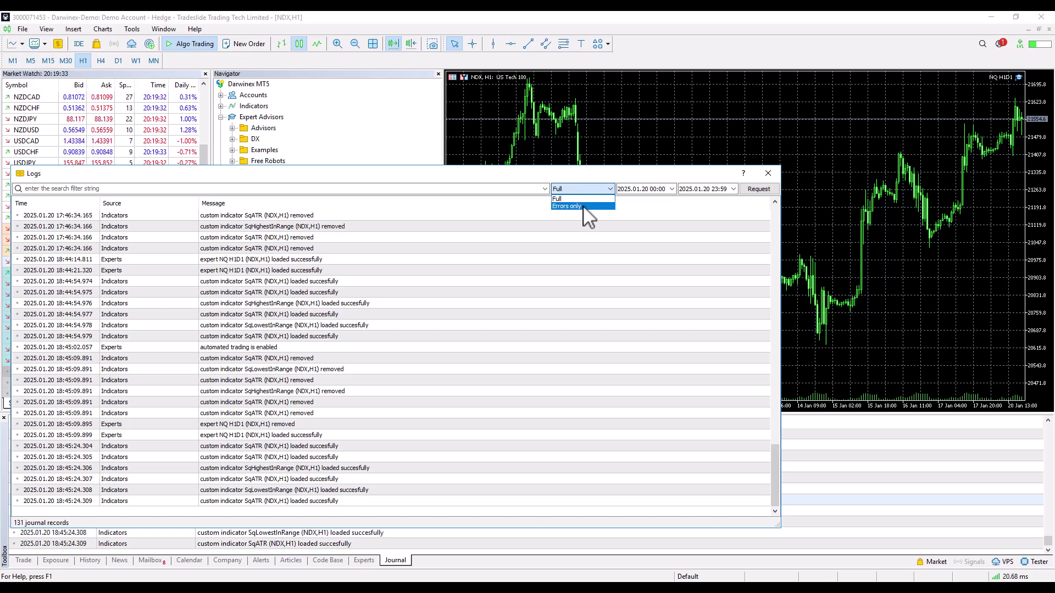
{"action": "left_click", "coordinate": [460, 187]}
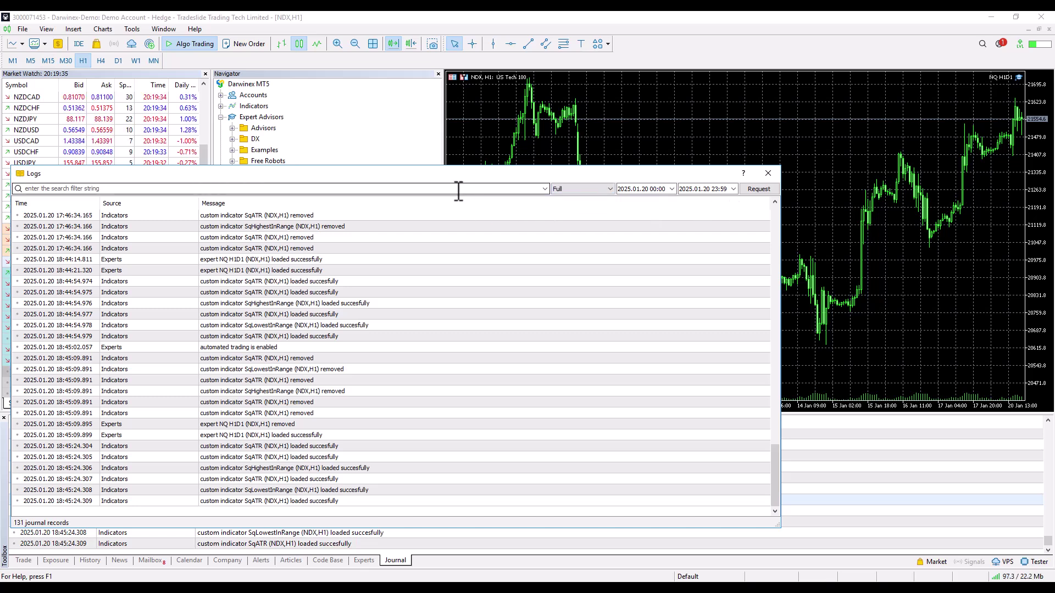
{"action": "left_click", "coordinate": [459, 189]}
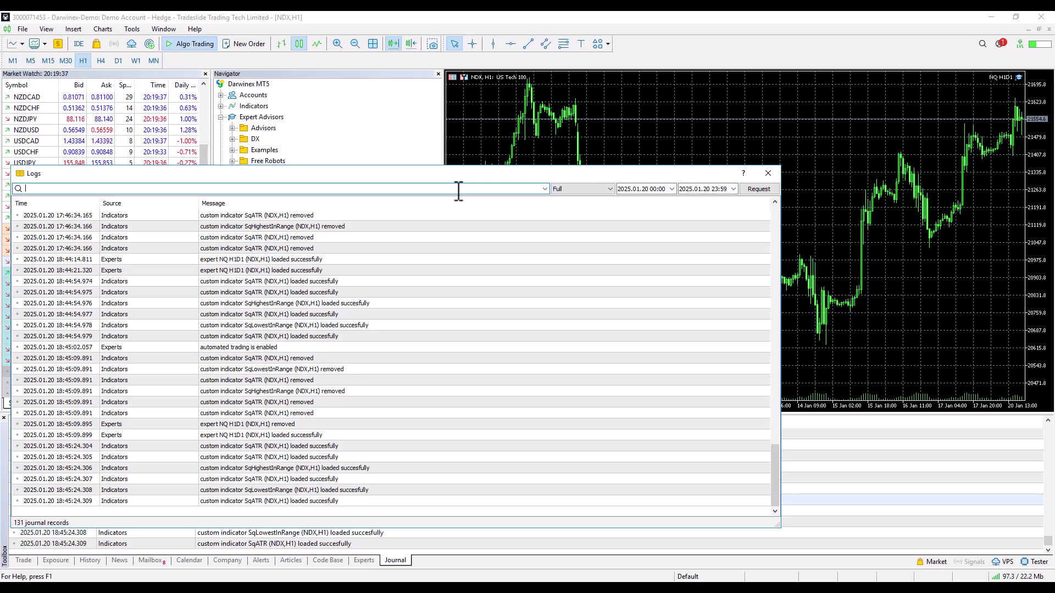
{"action": "left_click", "coordinate": [768, 173]}
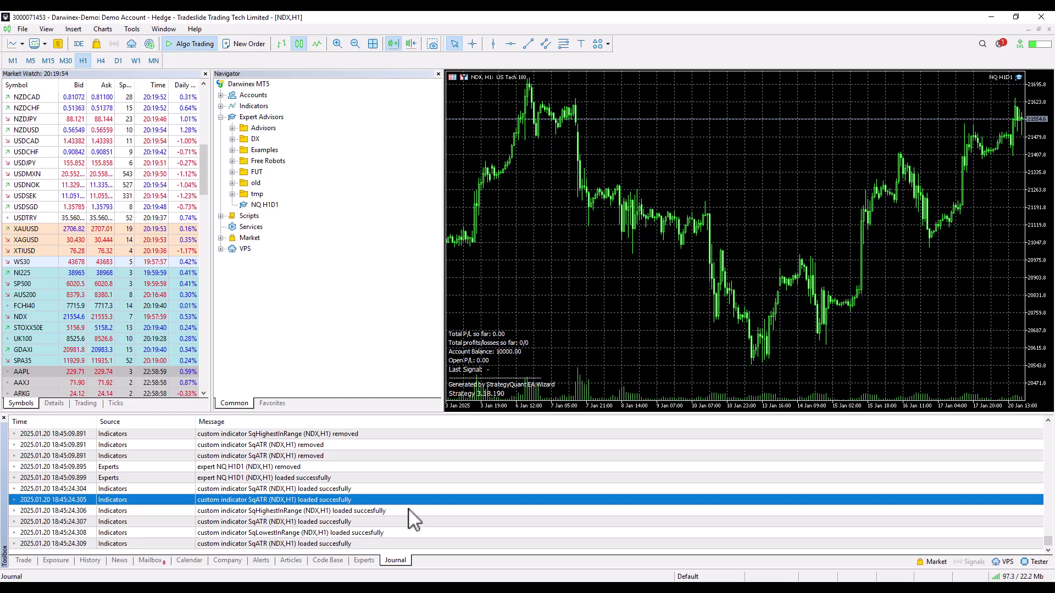
- Open the MT5Darwinex terminal Logs folder from a Journal entry to see its dated log files
{"action": "right_click", "coordinate": [348, 467]}
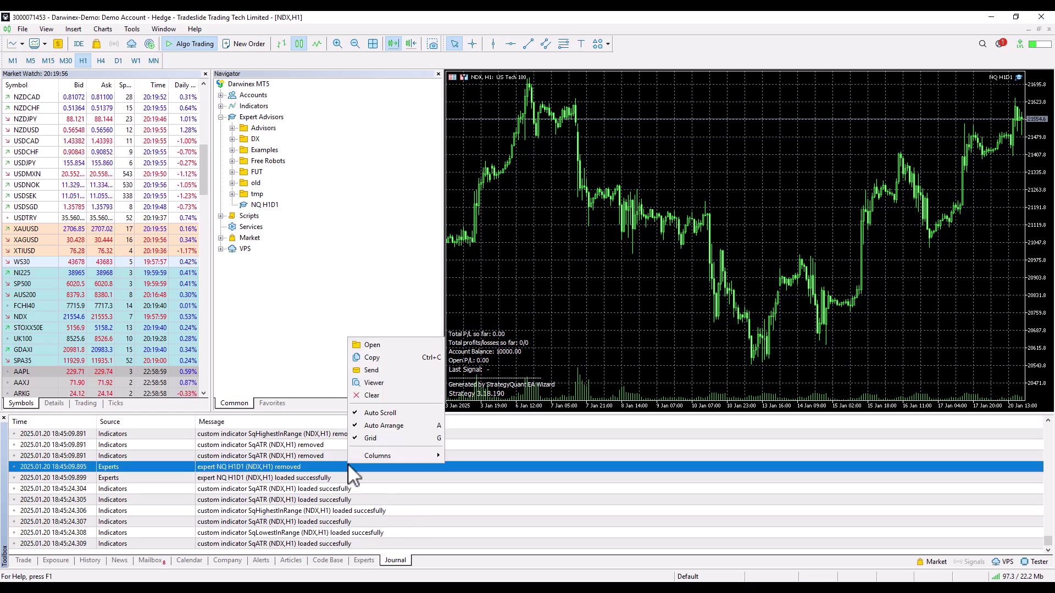
{"action": "left_click", "coordinate": [392, 344]}
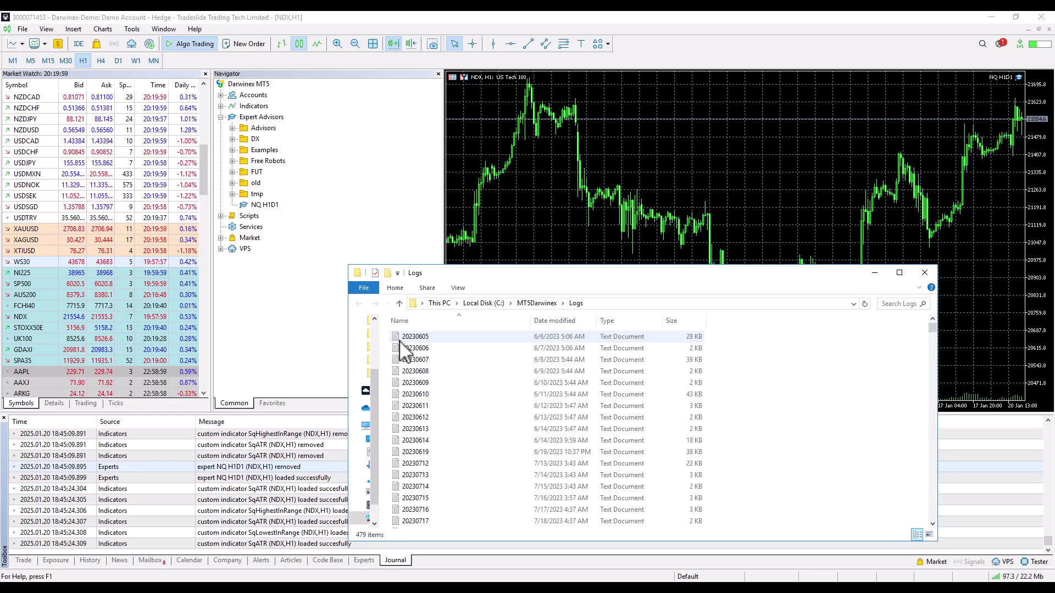
{"action": "right_click", "coordinate": [290, 445]}
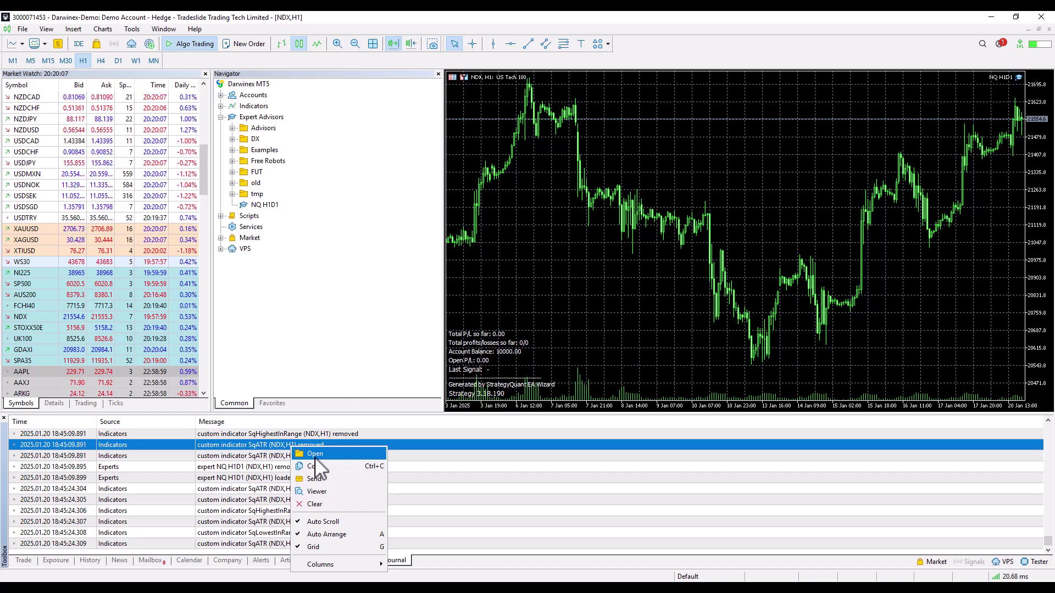
{"action": "left_click", "coordinate": [314, 454]}
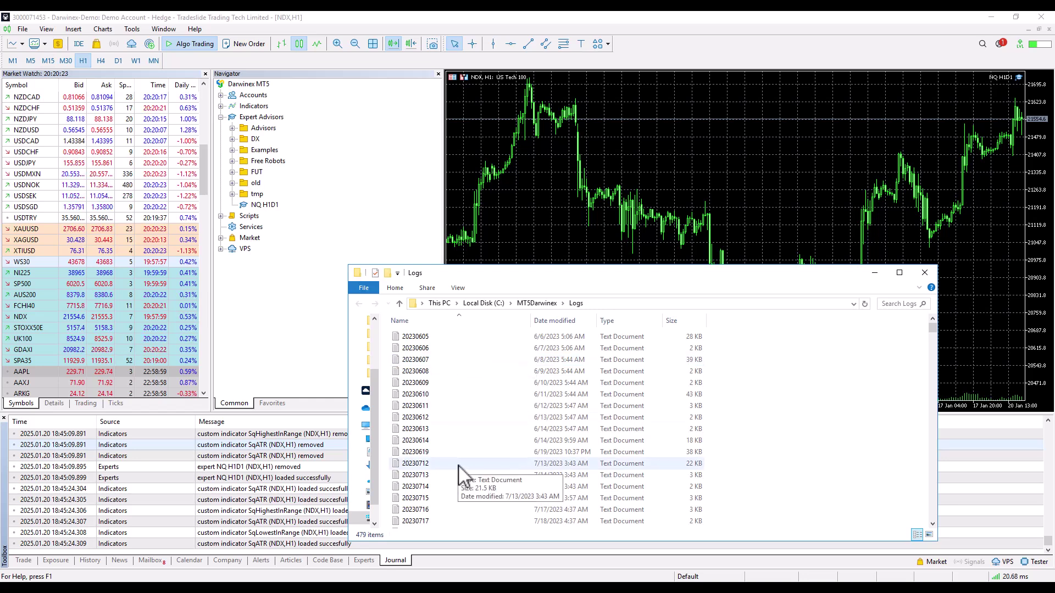
- From an Experts log entry, open the MQL5\Logs folder holding 20250120, then return to MetaTrader
{"action": "left_click", "coordinate": [304, 491]}
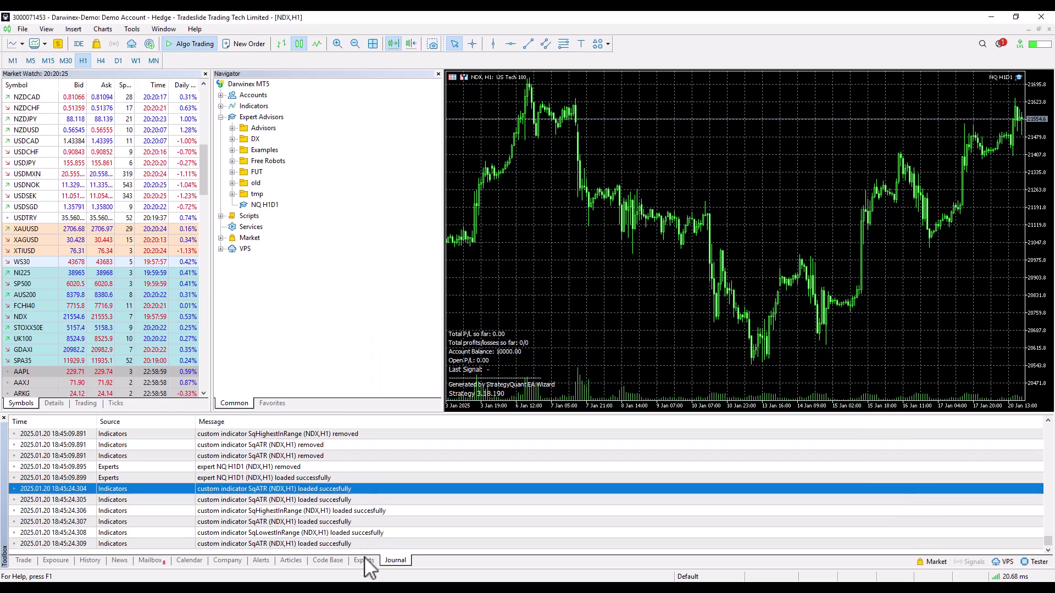
{"action": "left_click", "coordinate": [363, 560]}
{"action": "right_click", "coordinate": [368, 511]}
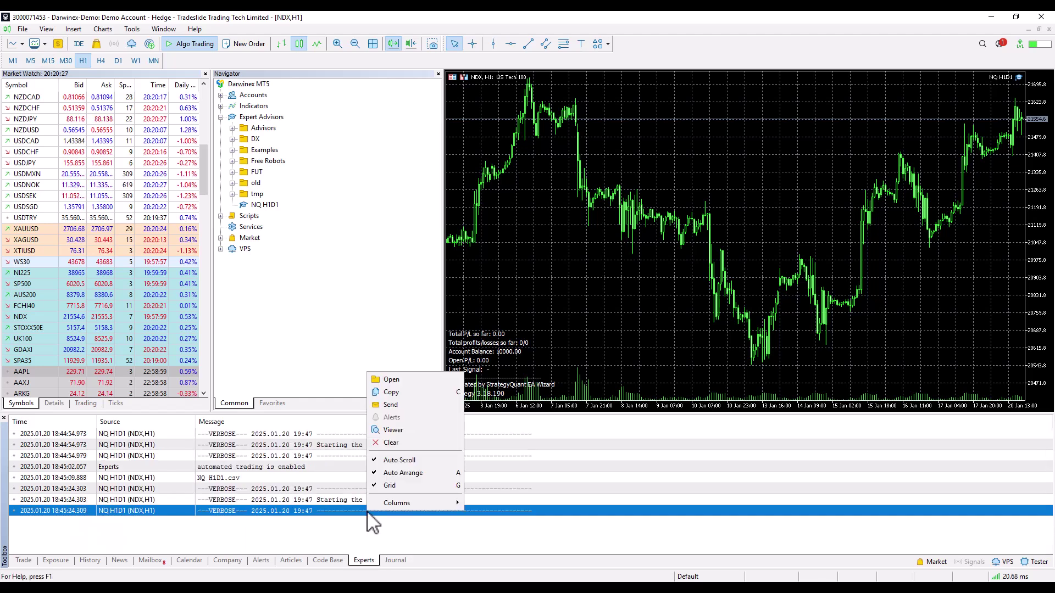
{"action": "left_click", "coordinate": [398, 378]}
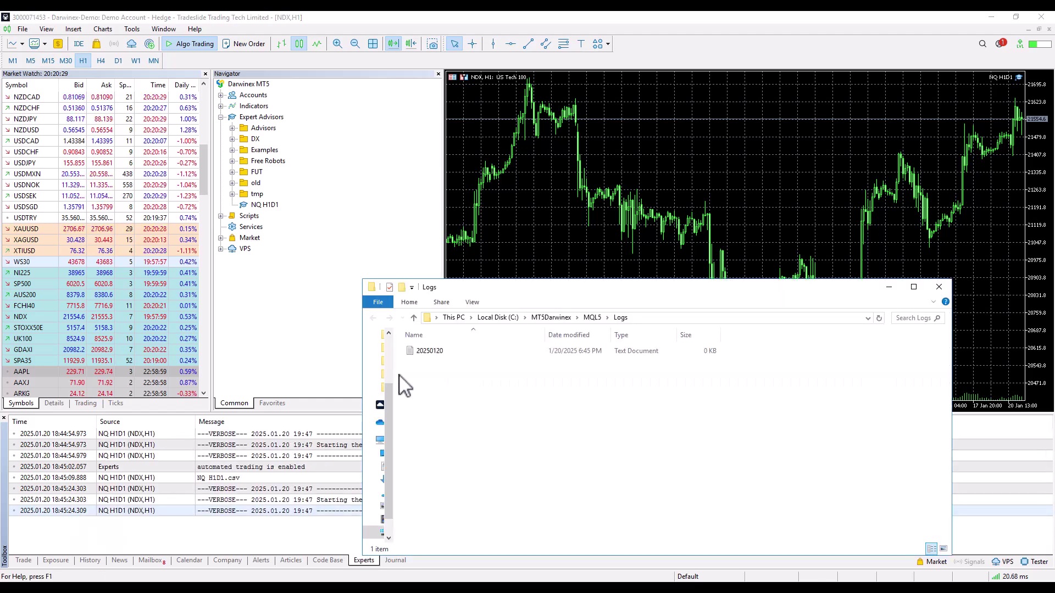
{"action": "left_click", "coordinate": [309, 458]}
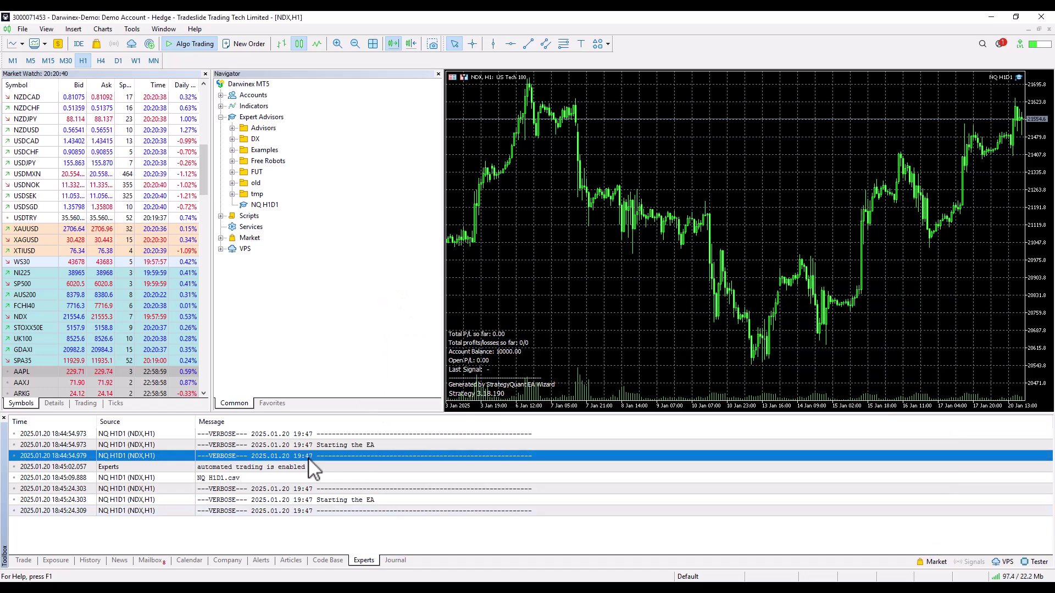
- Select the 'Starting the EA' Experts entry, then focus the NDX H1 chart
{"action": "left_click", "coordinate": [290, 492]}
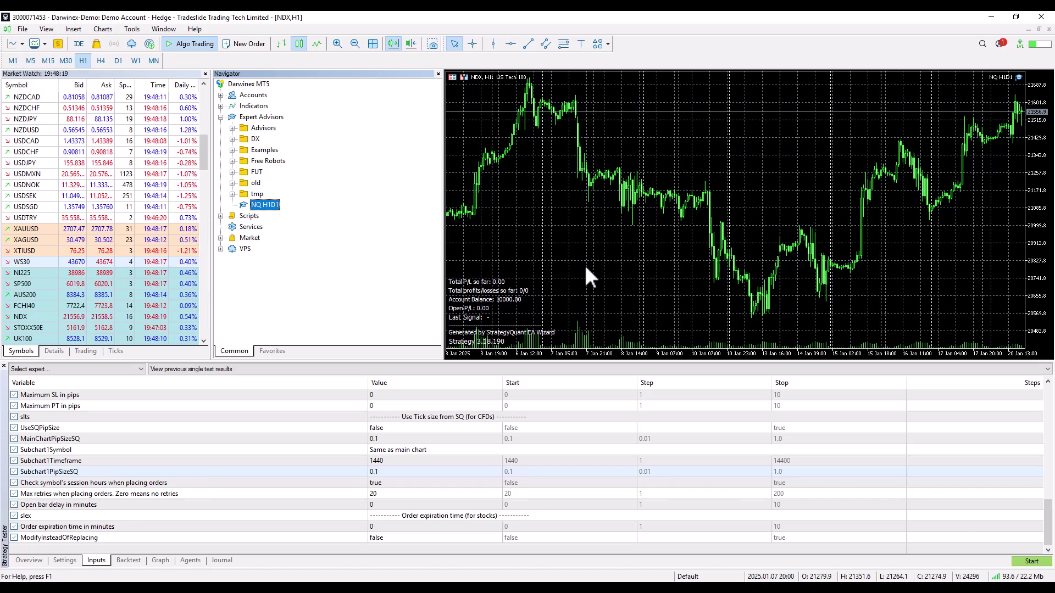
{"action": "left_click", "coordinate": [584, 262]}
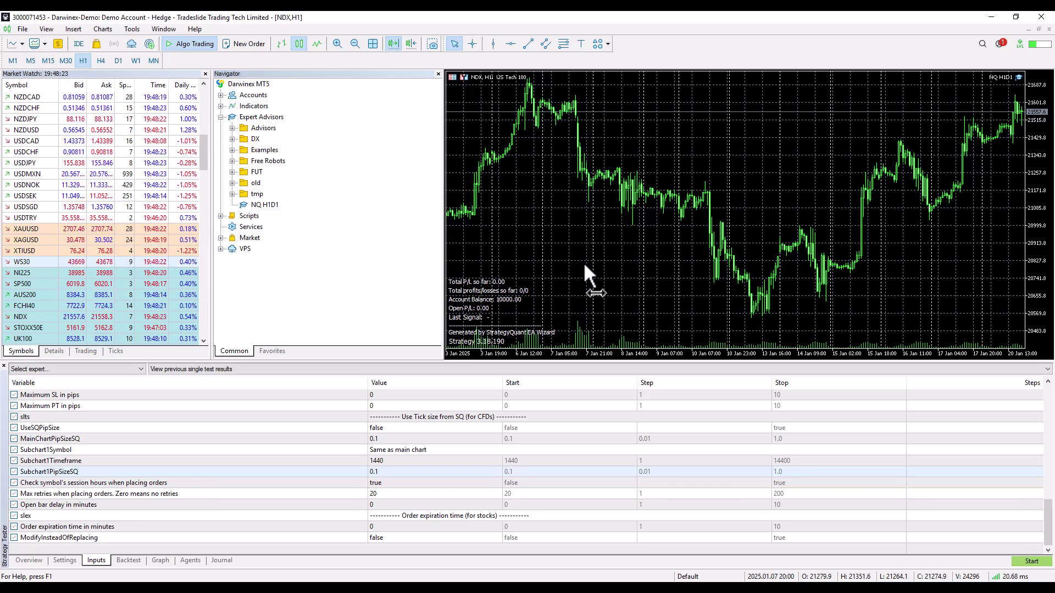